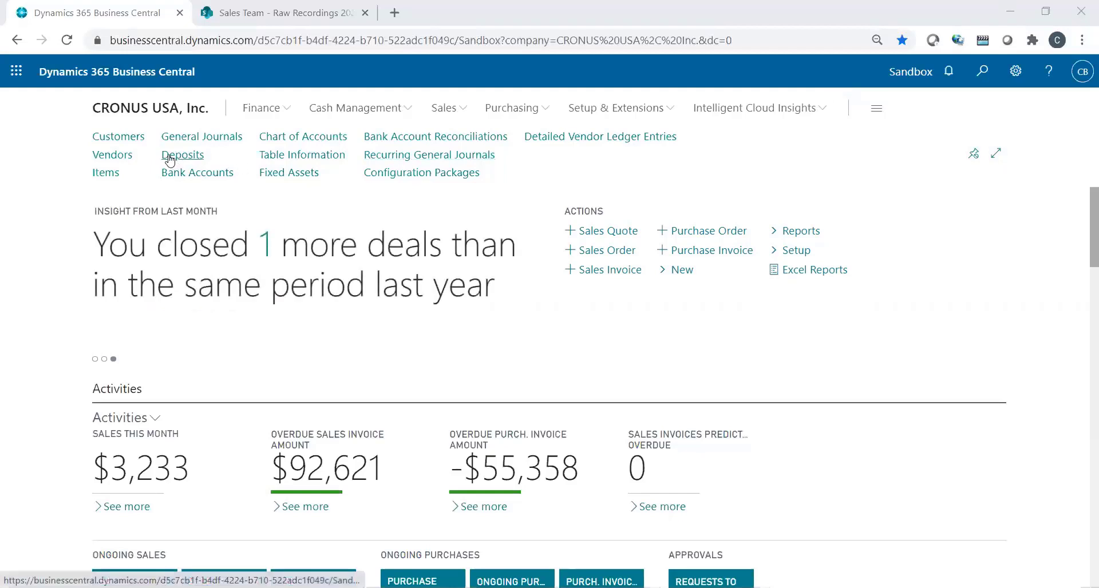
Step: Open the Customers list showing all eight customers and their balances
click(133, 140)
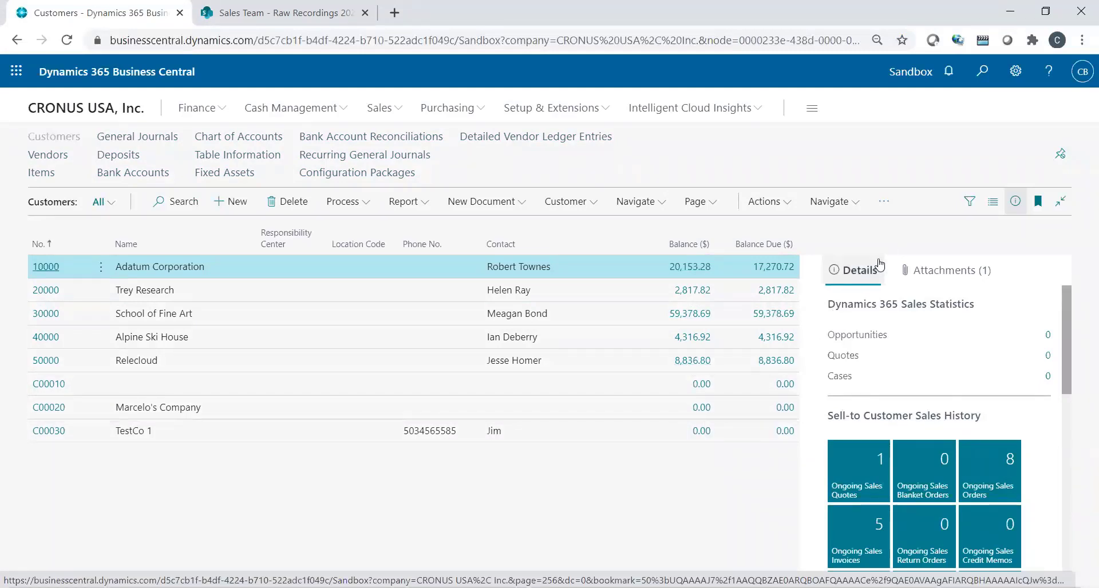
Step: Show the filter pane and add a Balance Due ($) filter field to the Customers list
click(970, 203)
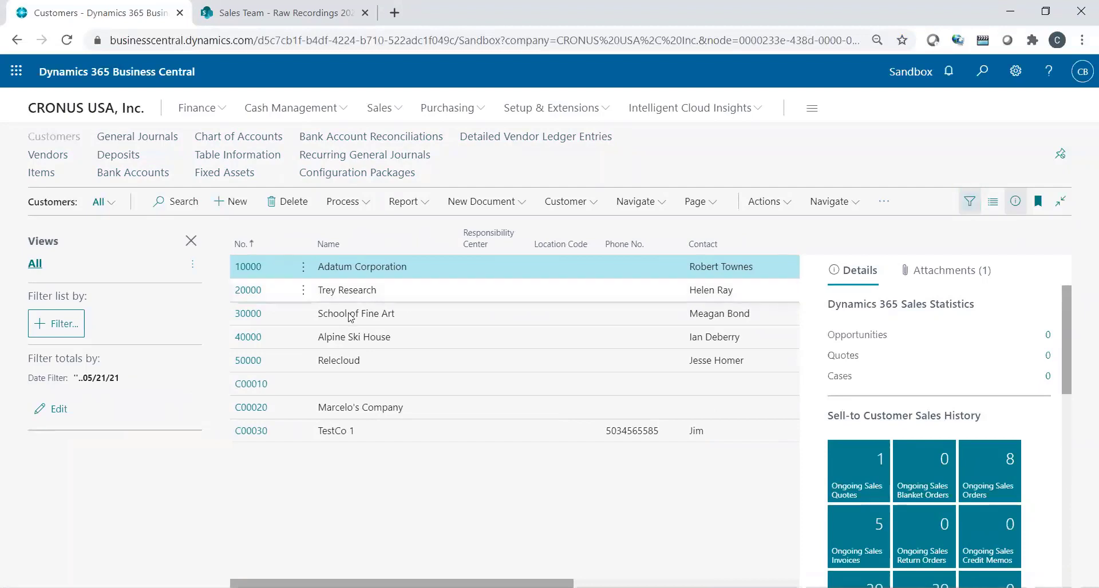
click(67, 327)
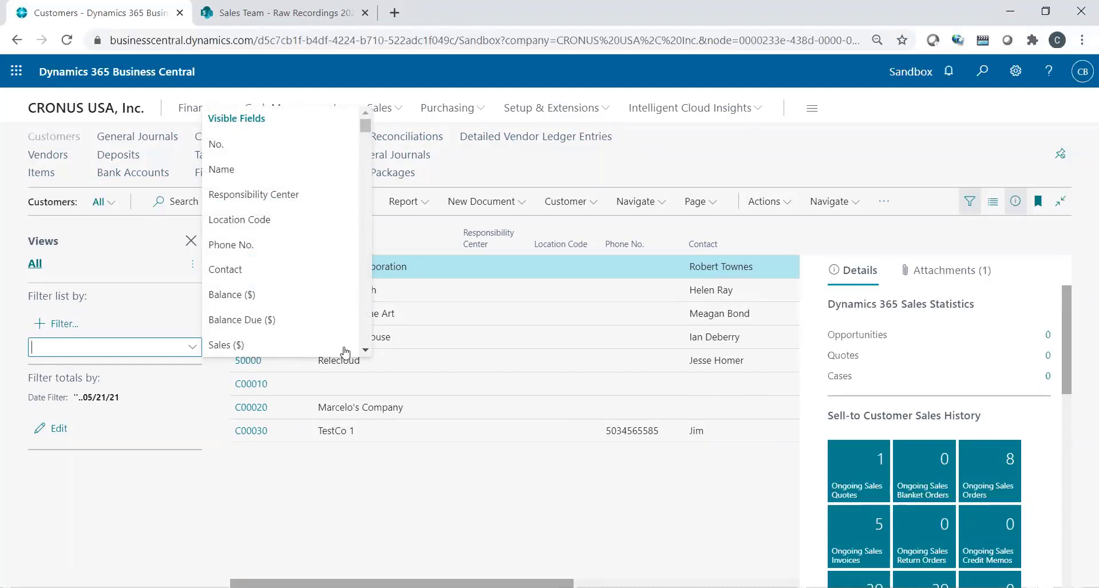
click(363, 351)
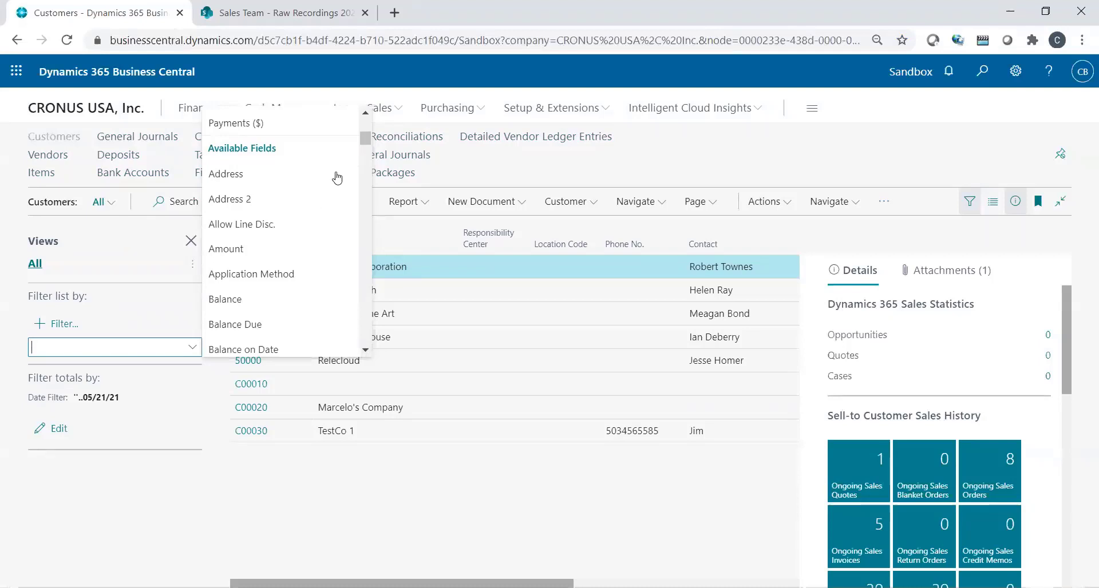
drag(364, 141, 368, 134)
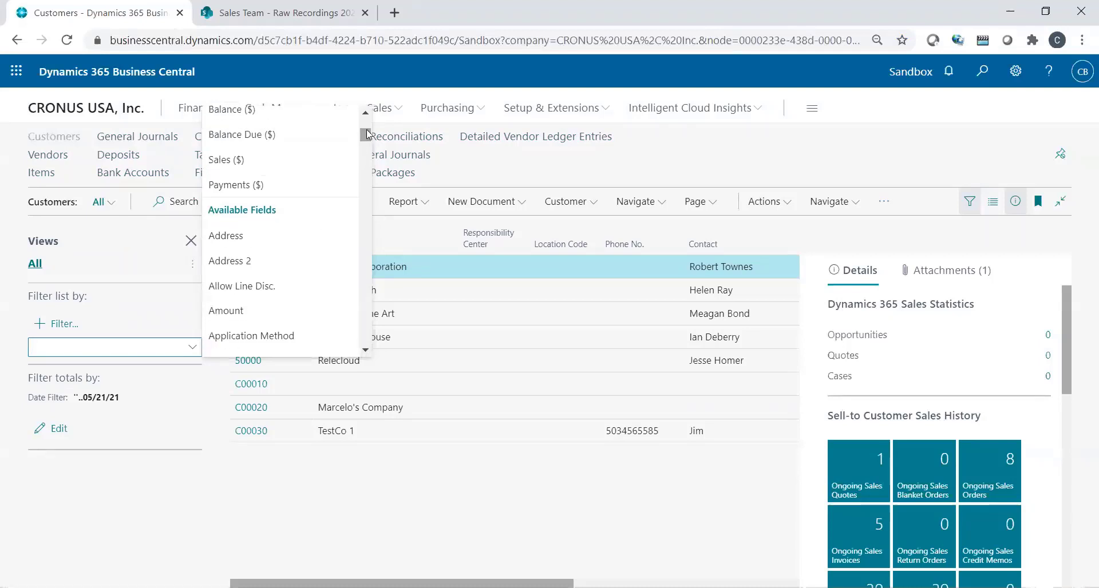
click(236, 132)
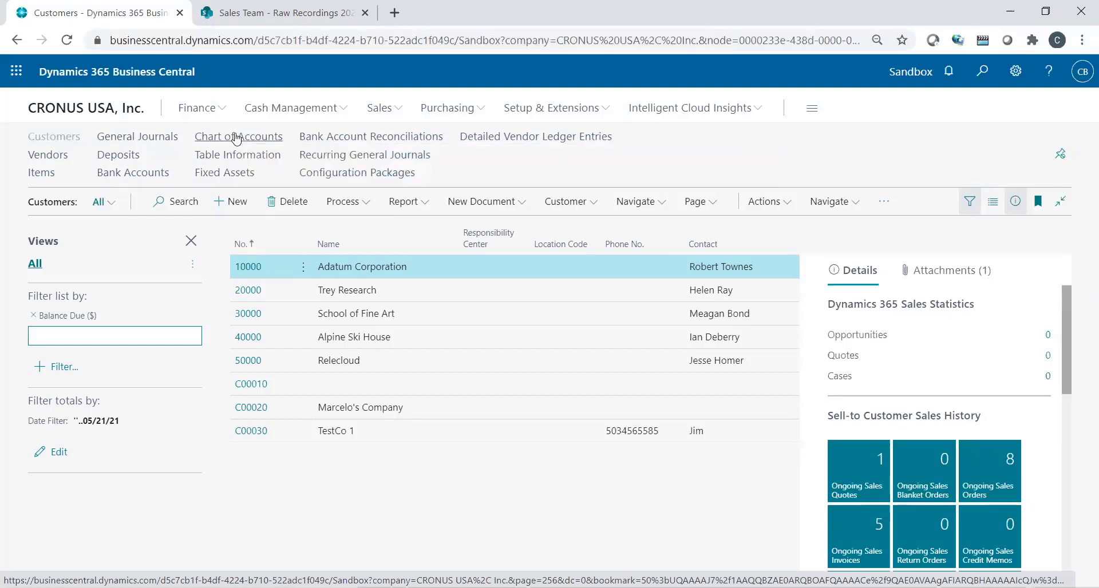
Step: Filter Balance Due ($) to <>0, leaving five customers, and hide the FactBox pane
text(<>0)
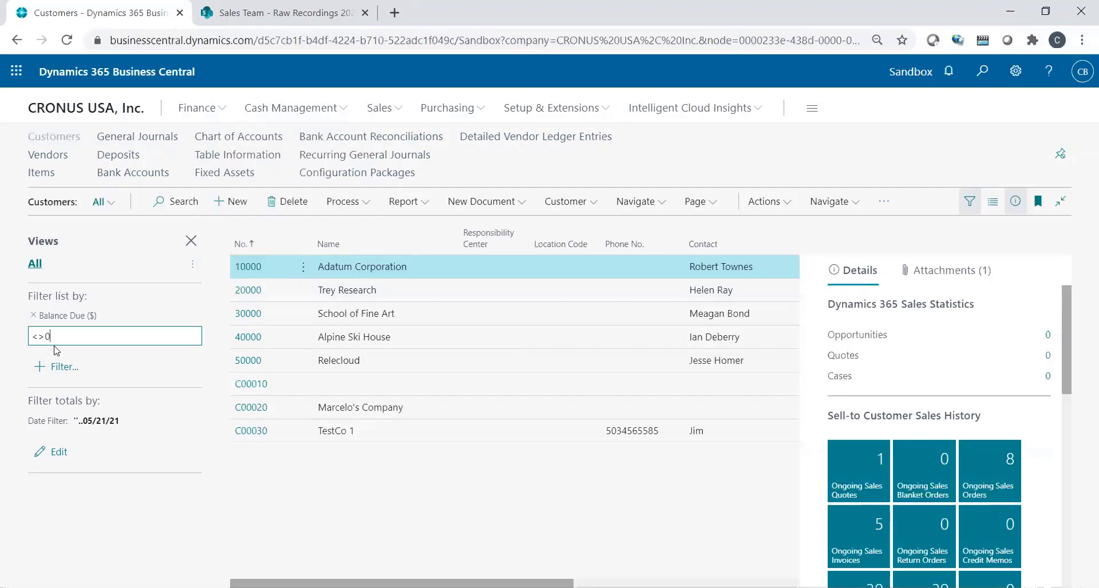
key(Return)
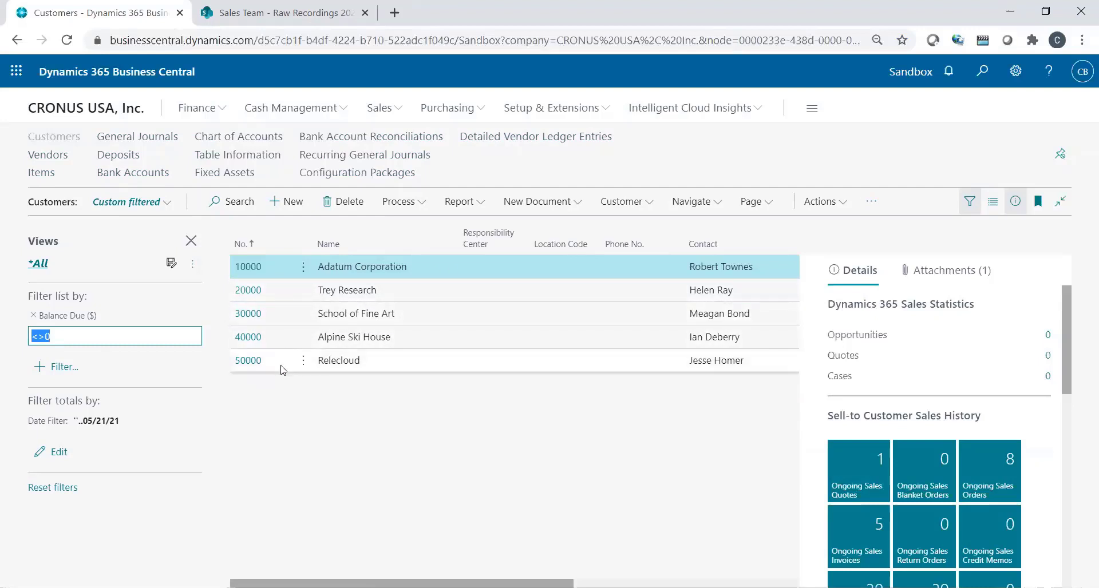
click(1016, 202)
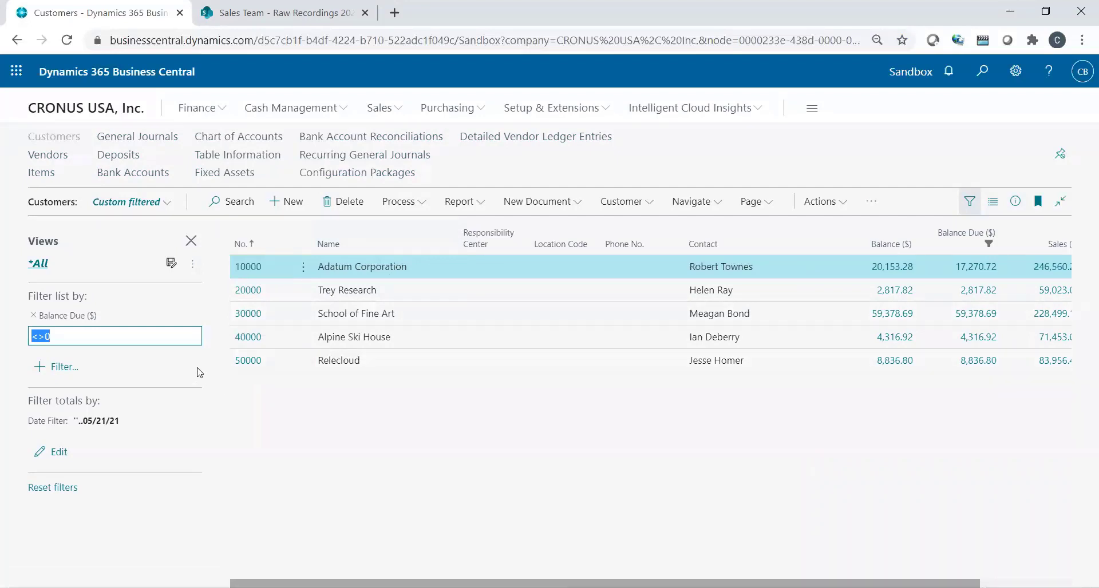
Step: Save the filtered customers as a view named 'Balance Due List' and open it
click(172, 264)
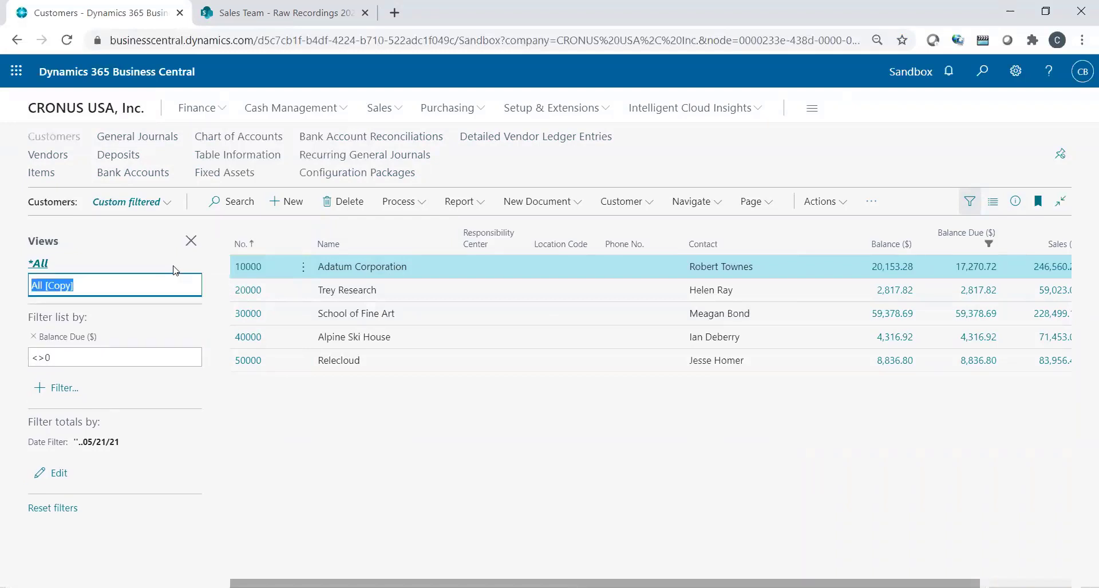
text(Balance Due)
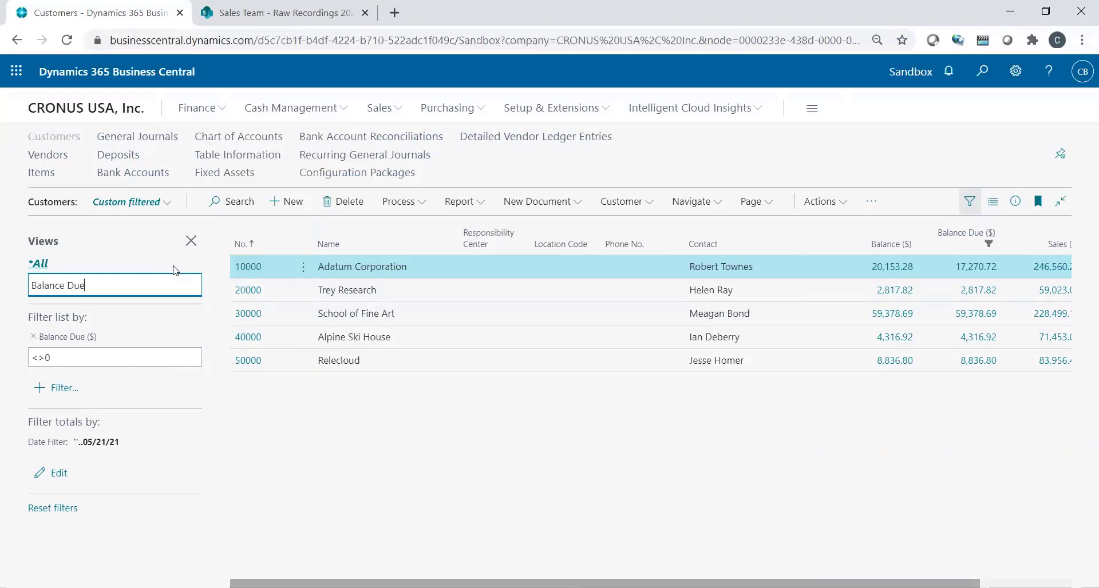
text( List)
key(Return)
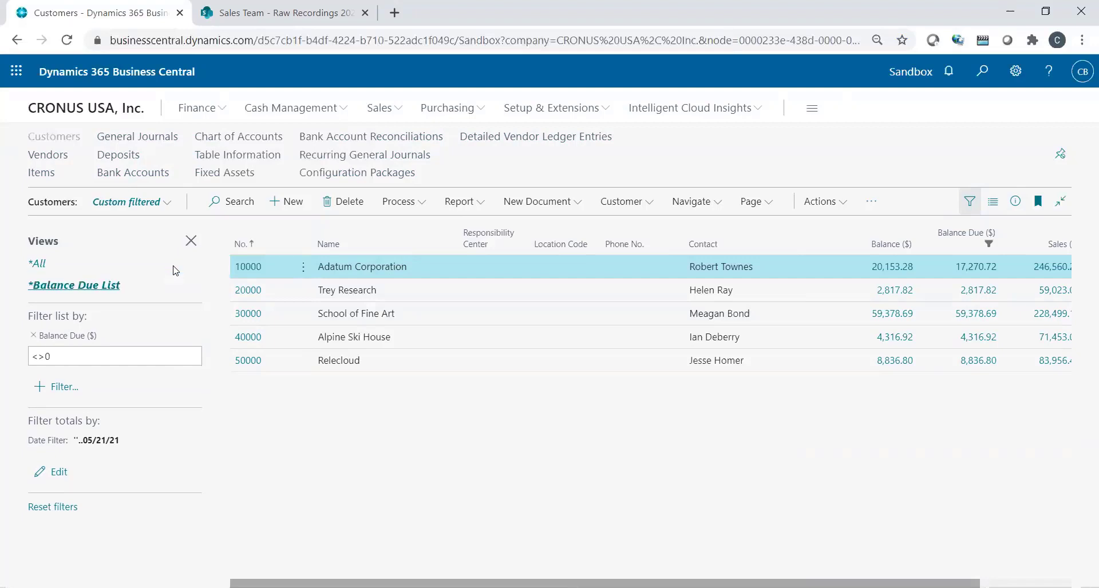
click(91, 289)
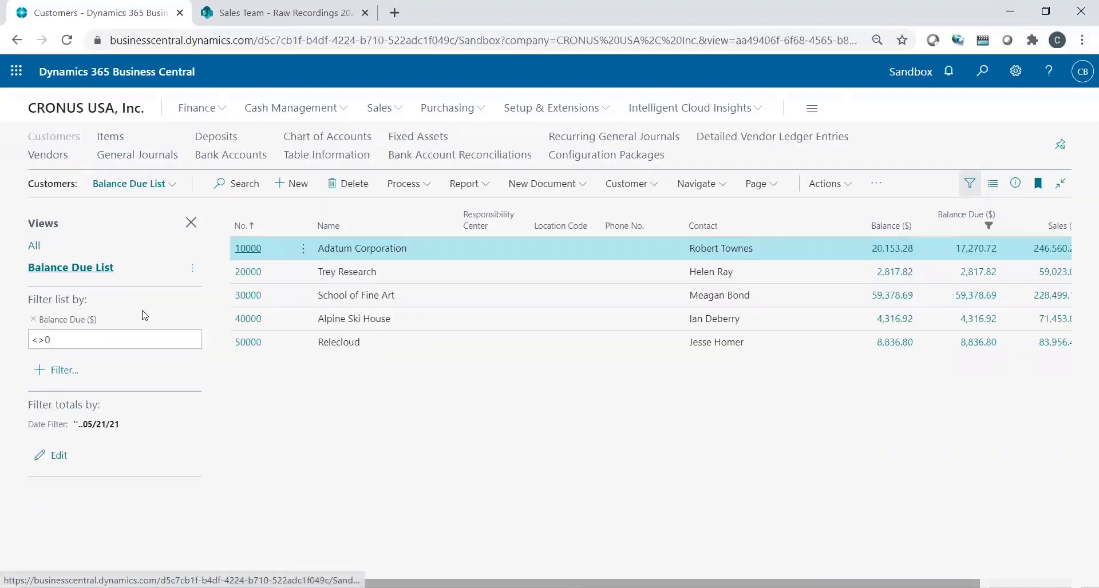
Step: Drop the Balance Due filter and filter Sales ($) to >200000, leaving two customers
click(34, 319)
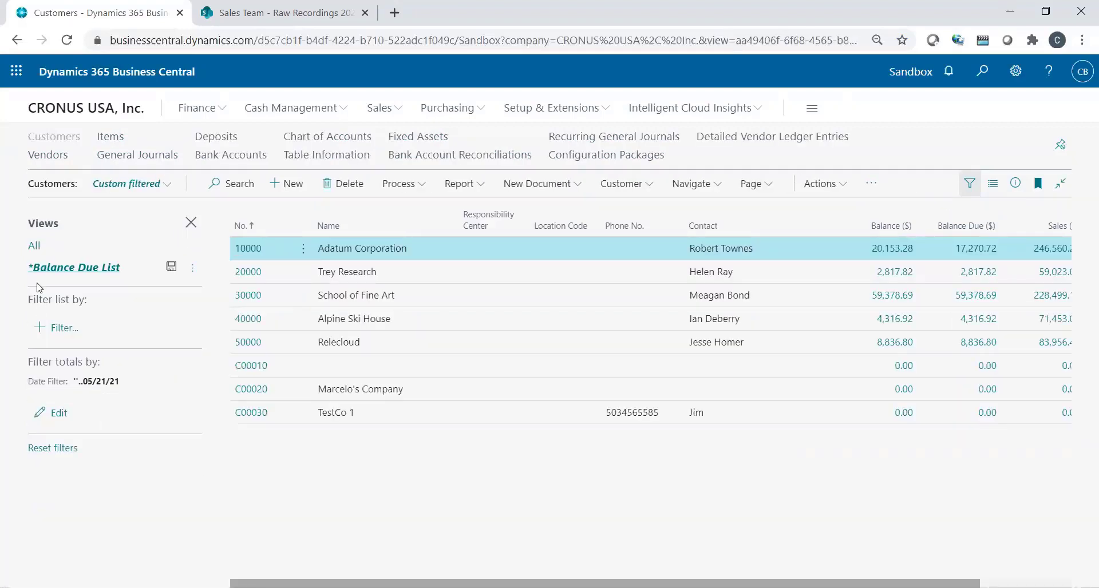
click(36, 247)
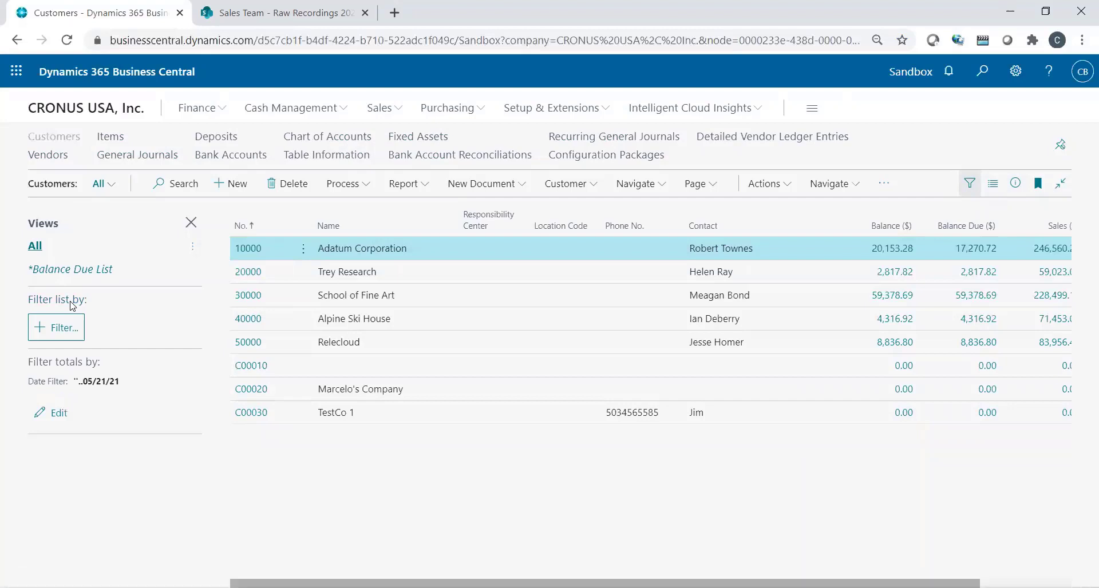
click(64, 328)
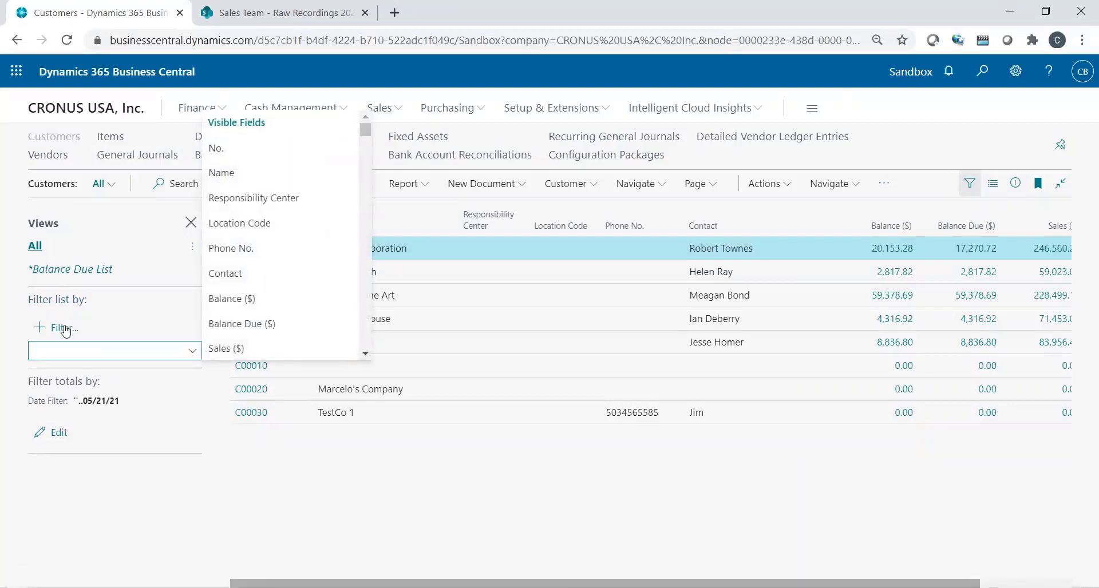
click(229, 351)
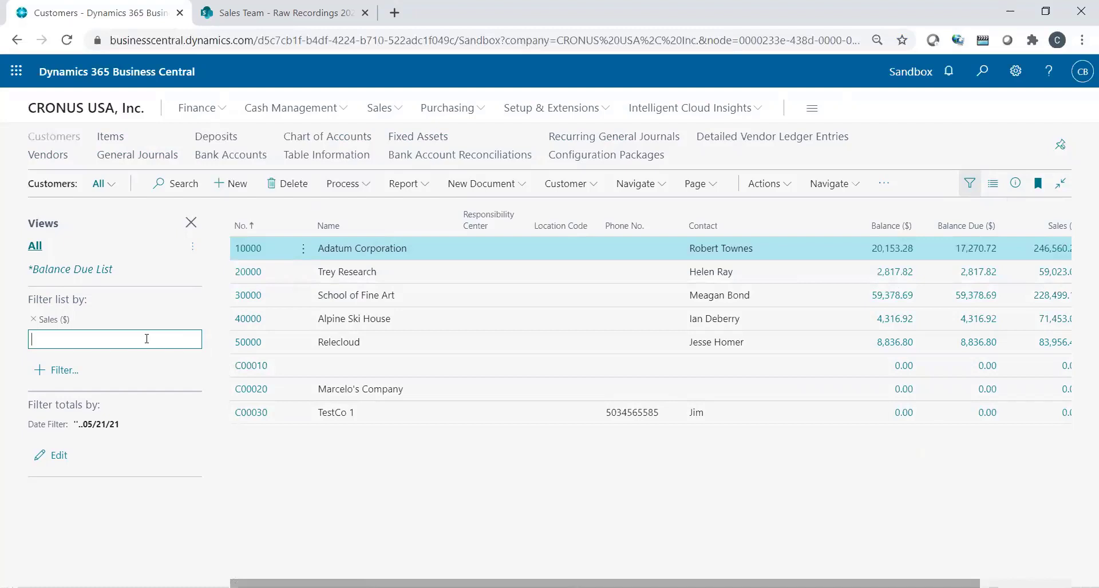
text(>200000)
key(Return)
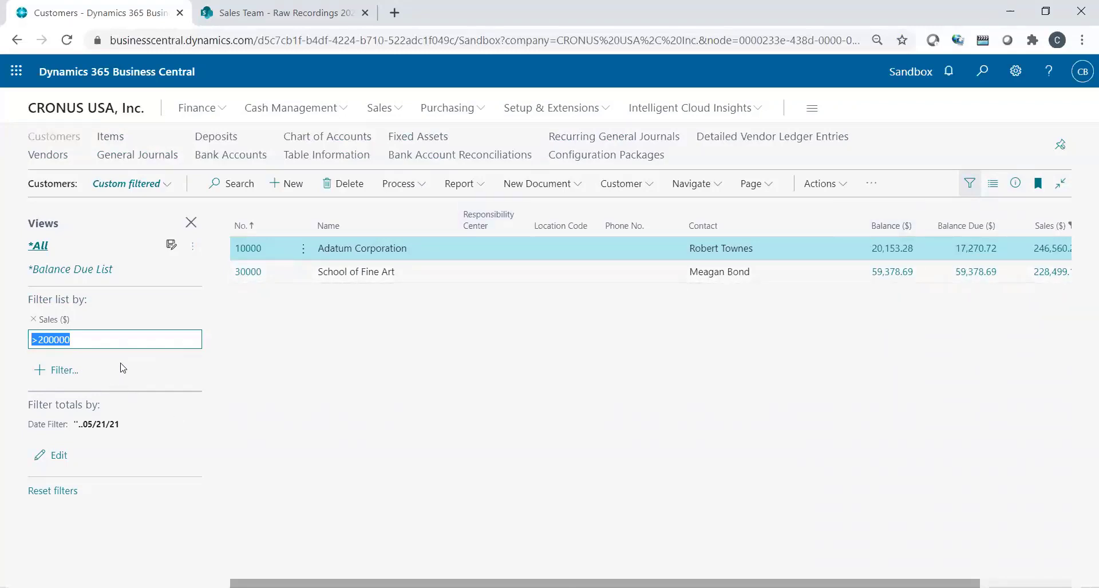
Step: Save the Sales ($) >200000 filter as a view named 'Sales +$220k' and open it
click(171, 245)
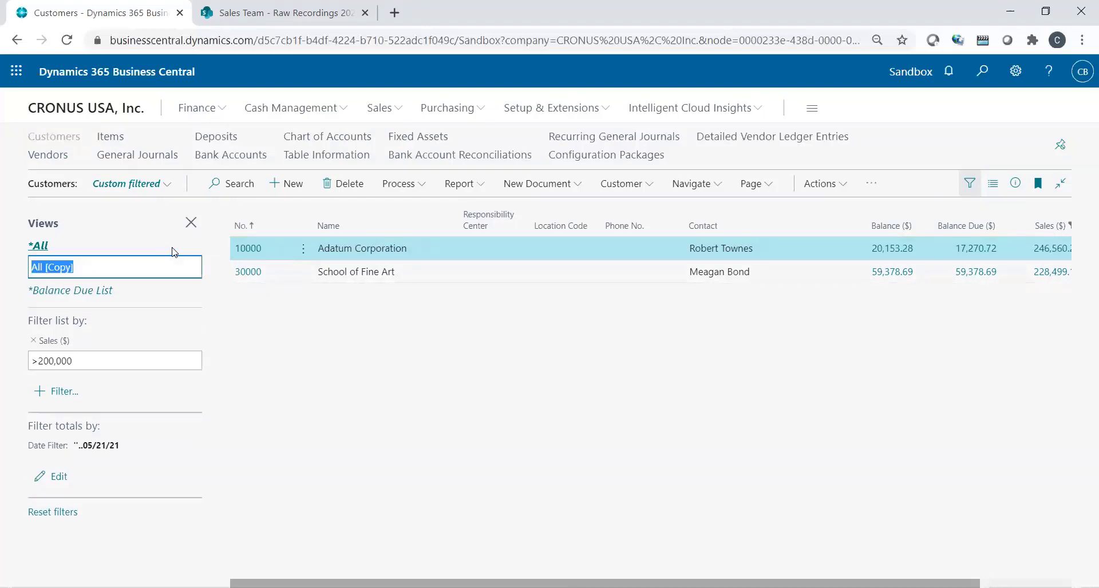
text(Sales +$220k)
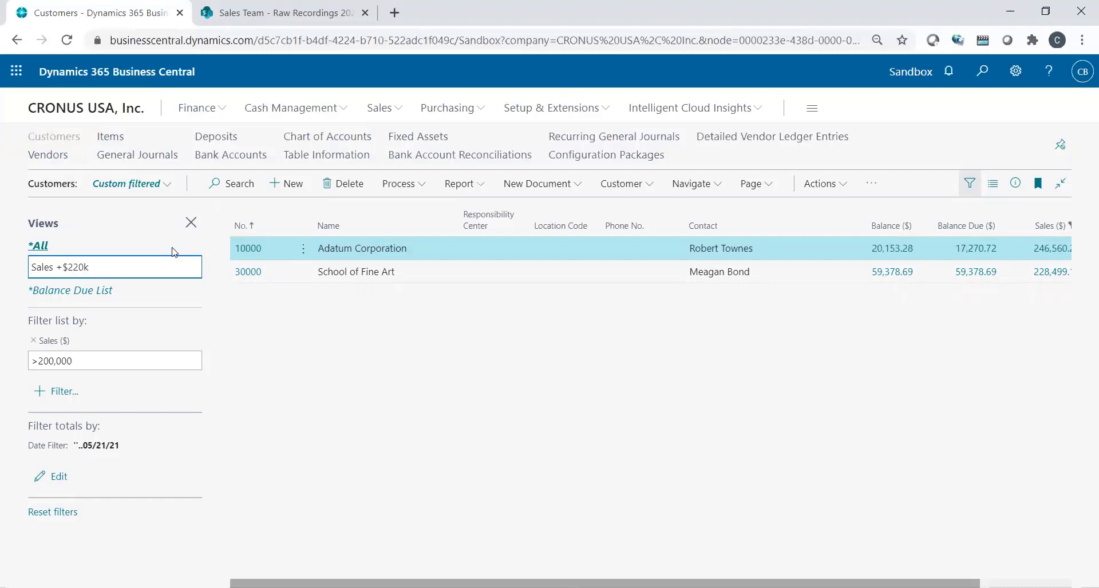
key(Return)
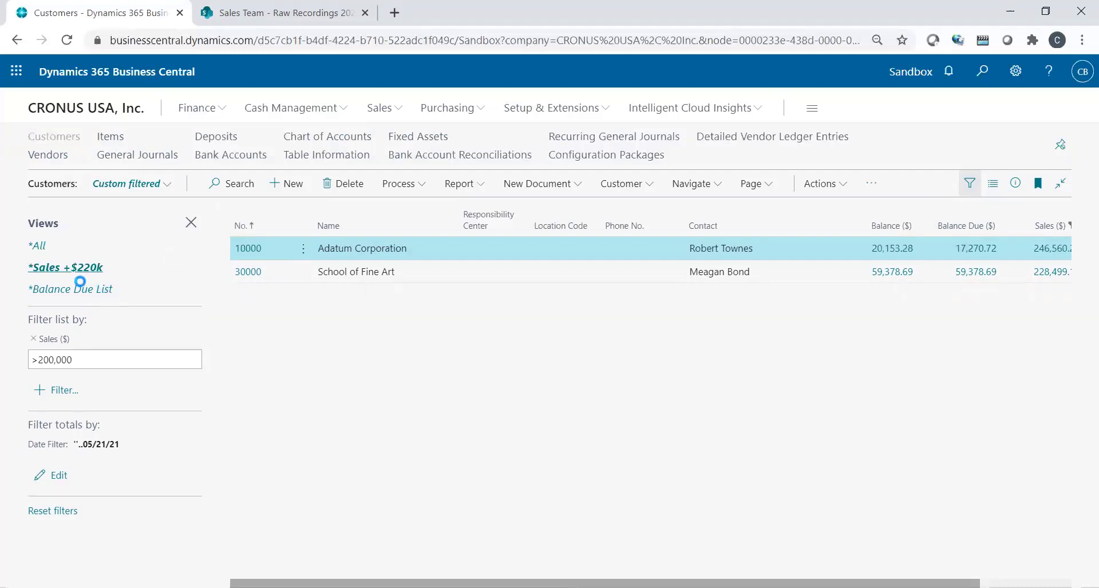
click(97, 266)
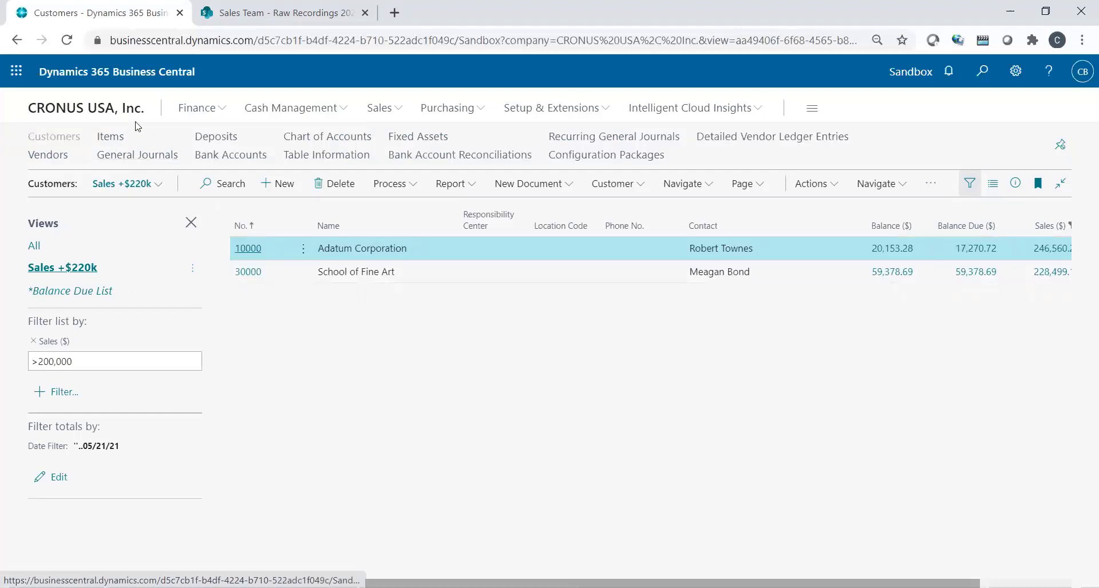
click(116, 105)
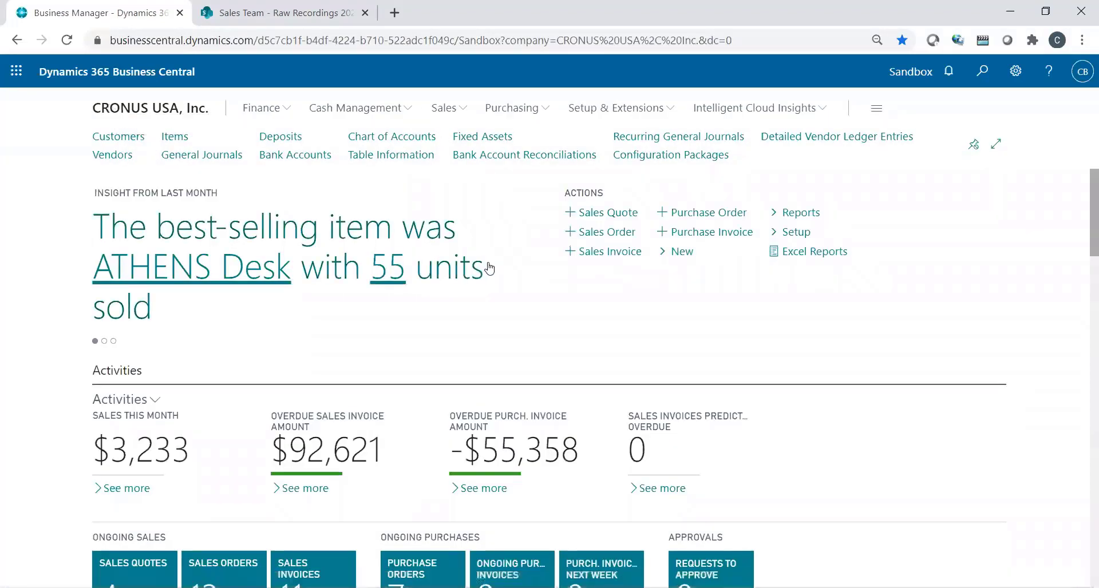
click(138, 140)
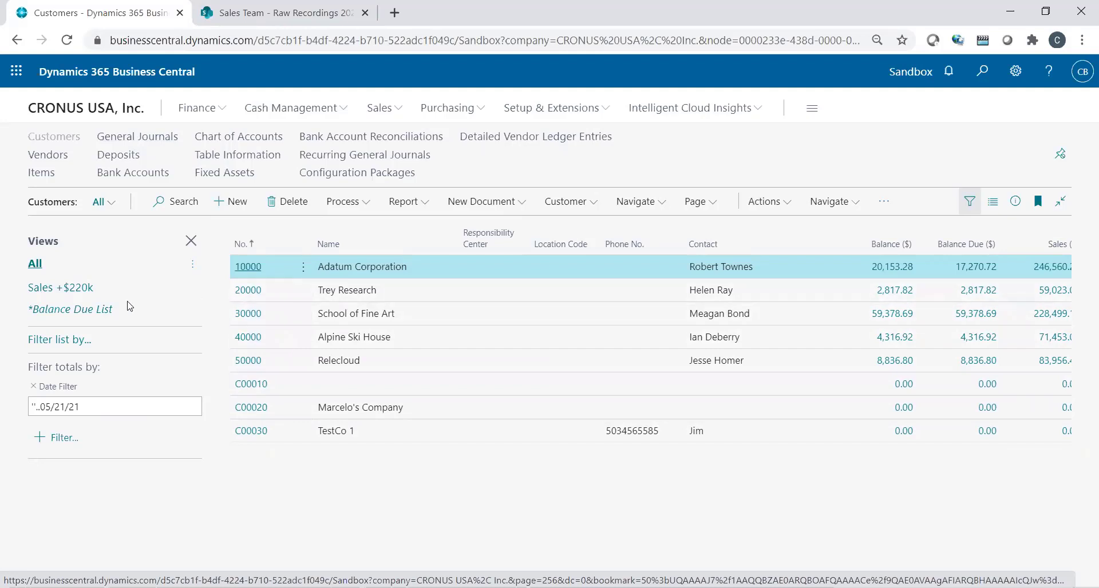
click(77, 293)
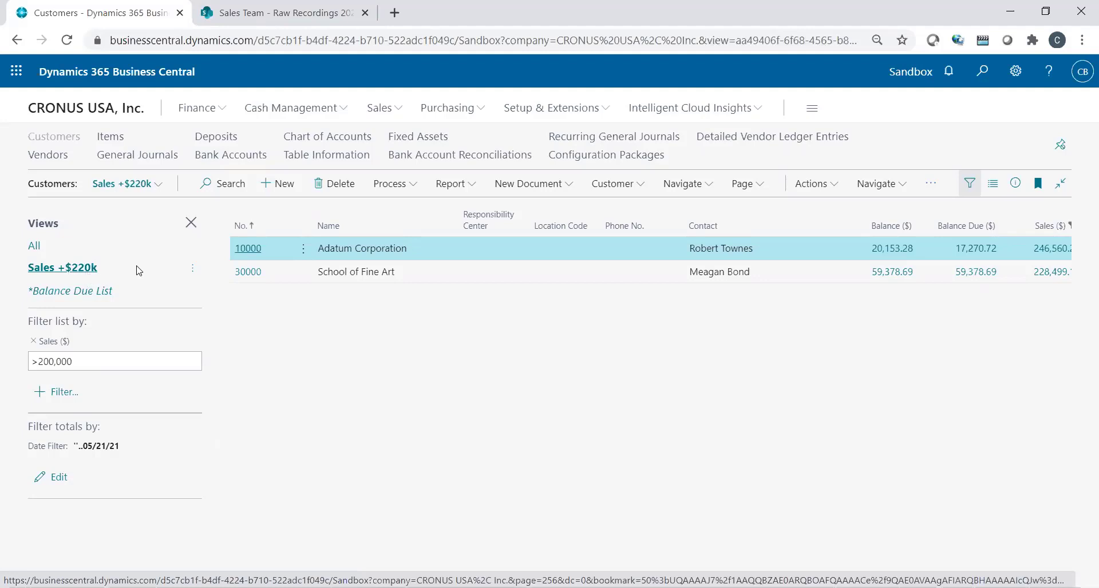
Step: Remove the 'Sales +$220k' view and confirm the deletion
click(195, 269)
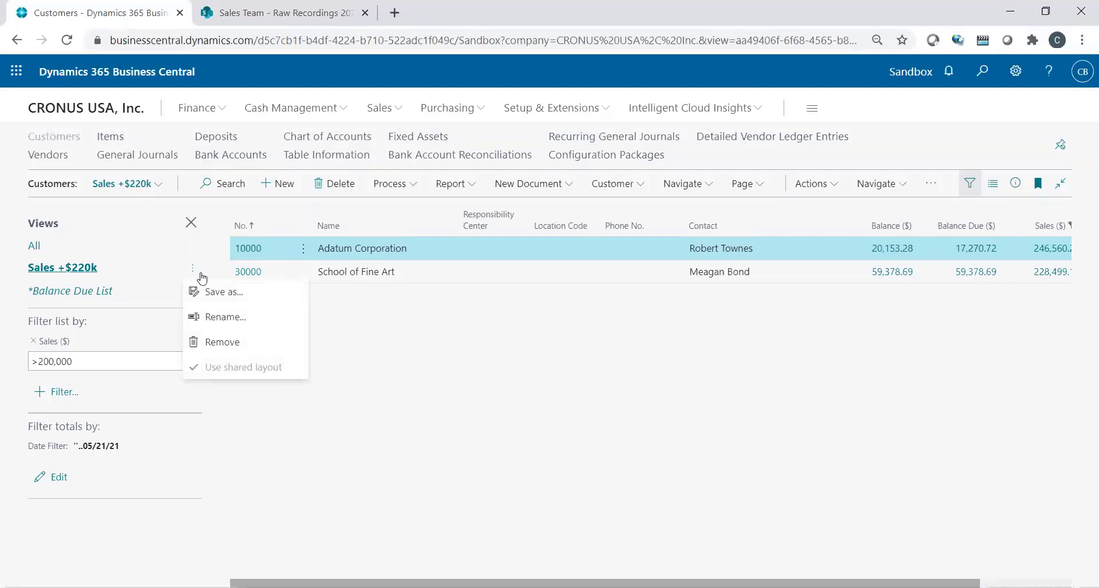
click(222, 343)
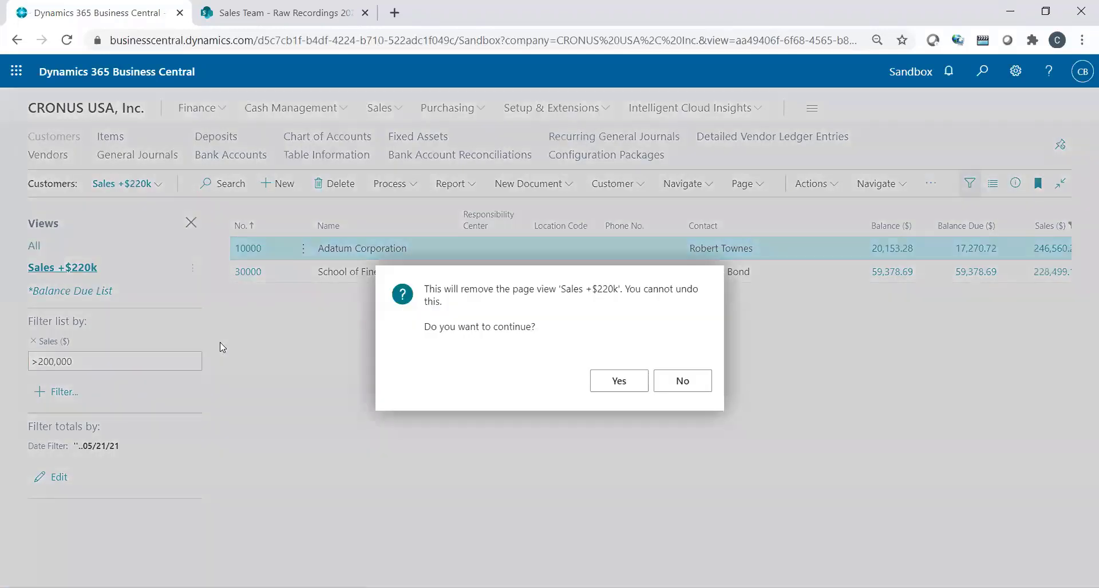
click(605, 382)
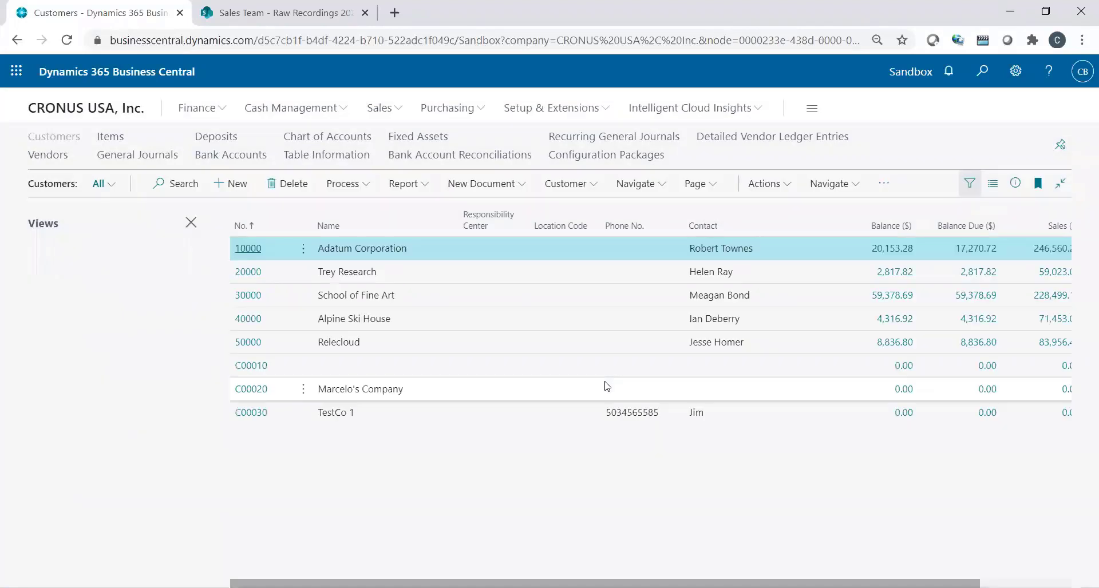
Step: Switch the Customers list to the 'Balance Due List' view
click(607, 387)
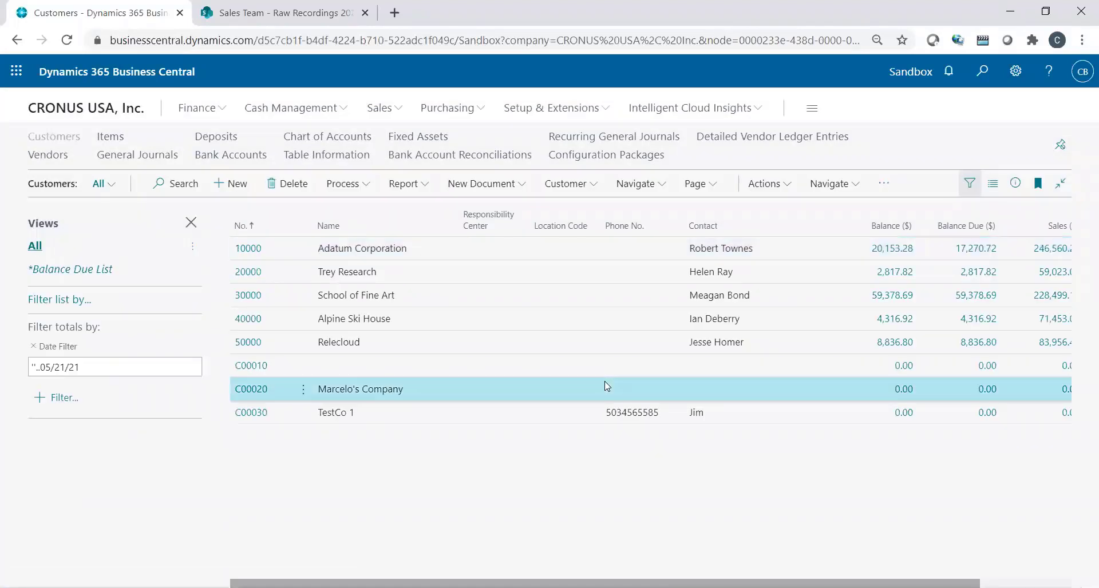
click(76, 269)
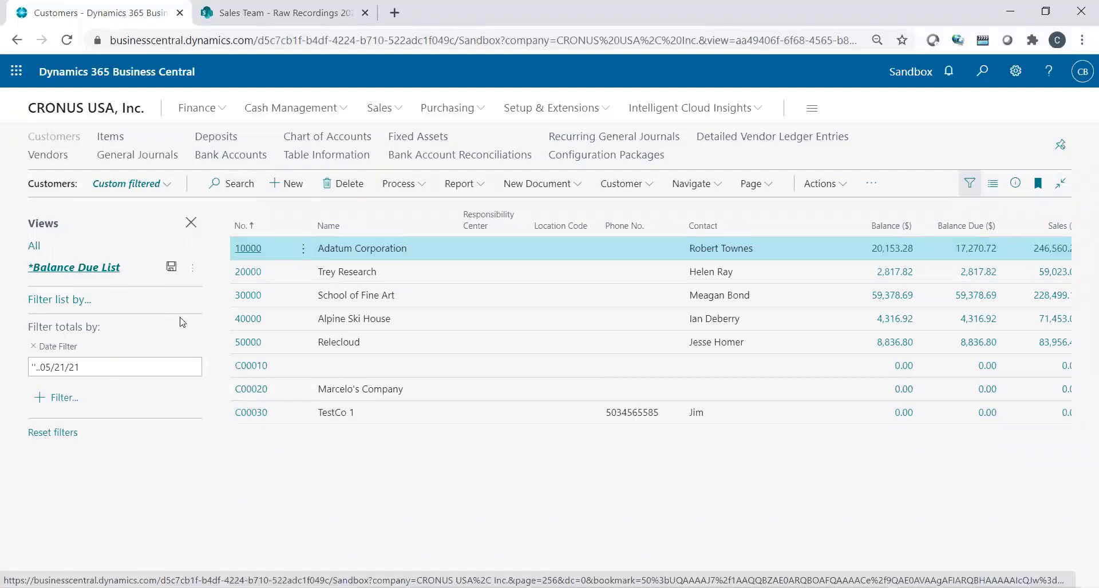
click(102, 269)
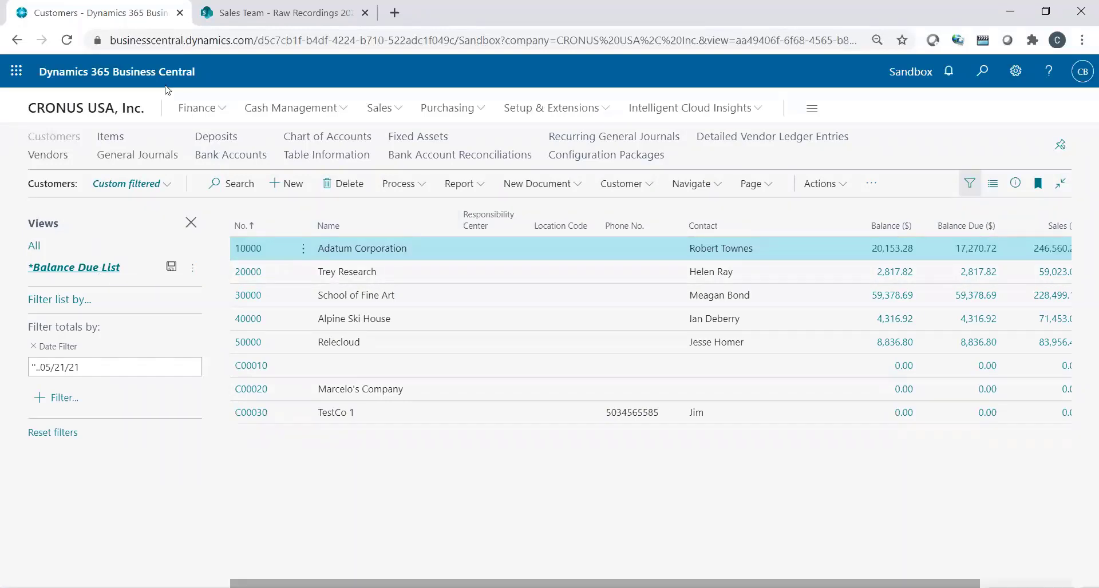
Step: Go from the Business Manager home page through Sales to the Sales Orders list
click(108, 119)
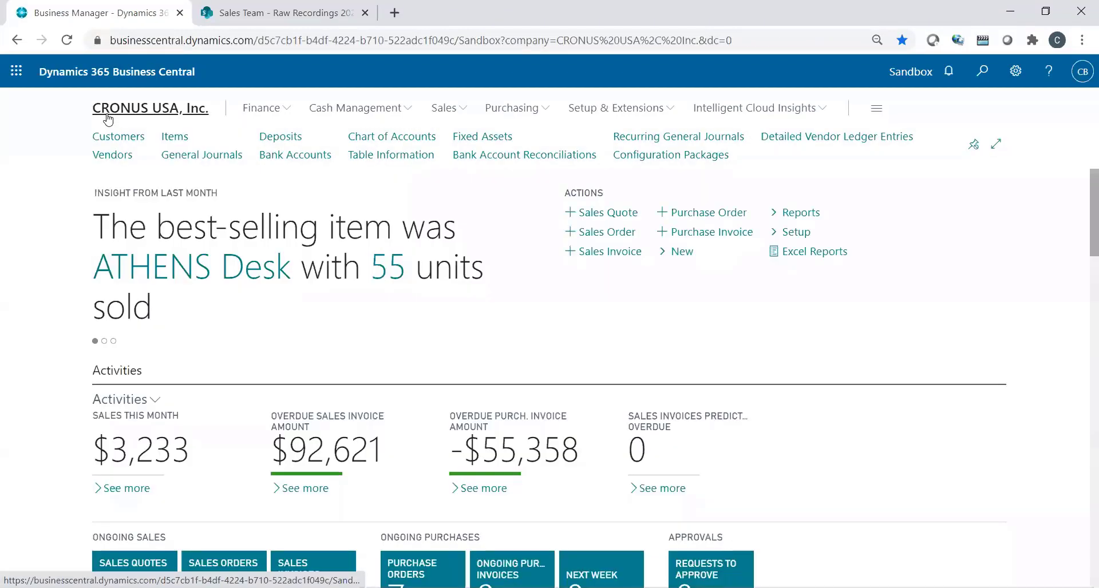
click(455, 112)
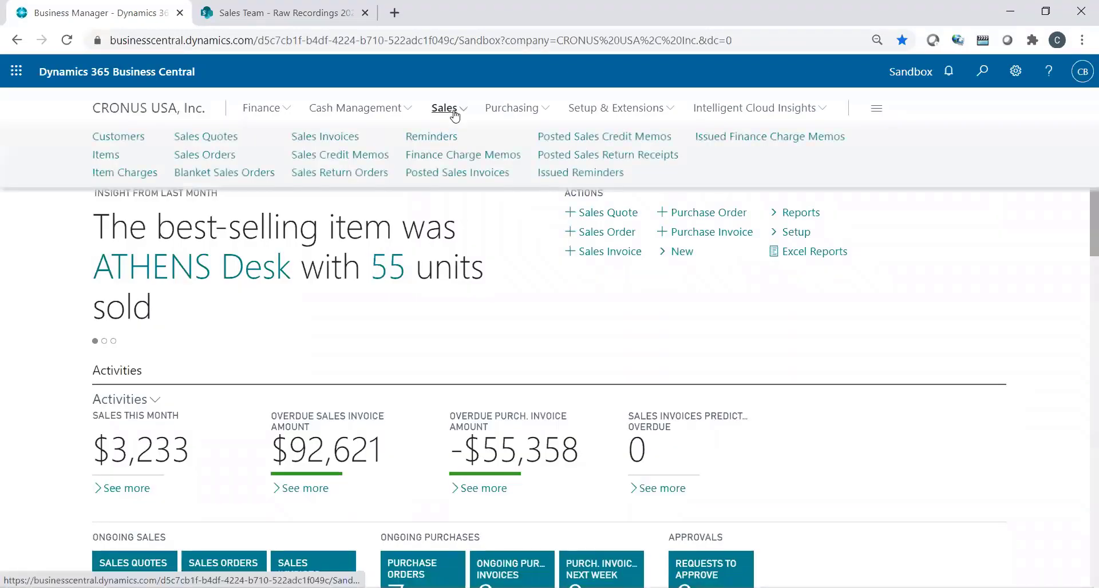
click(222, 157)
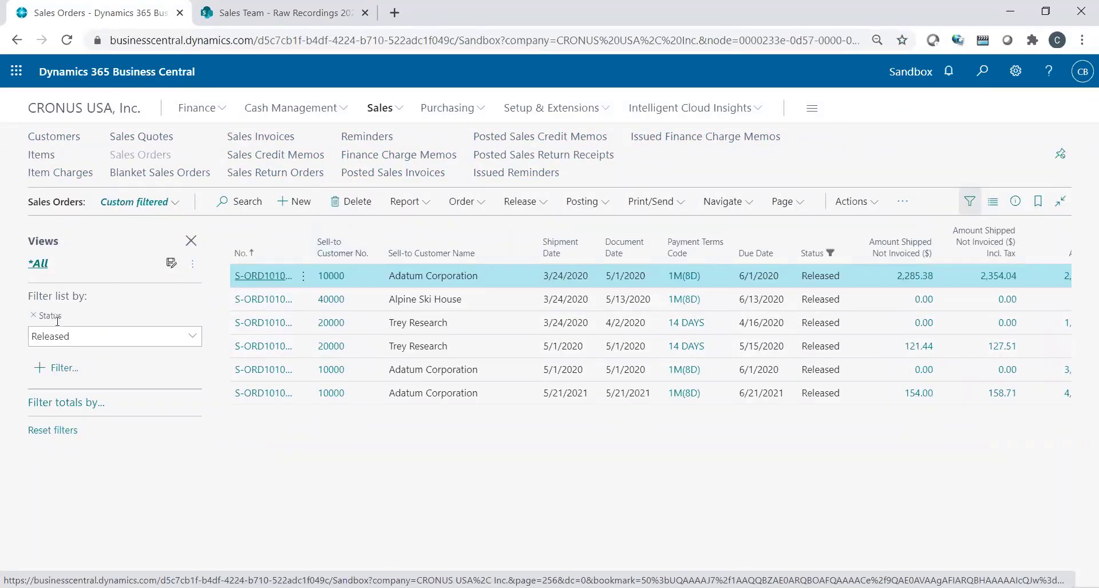
click(669, 347)
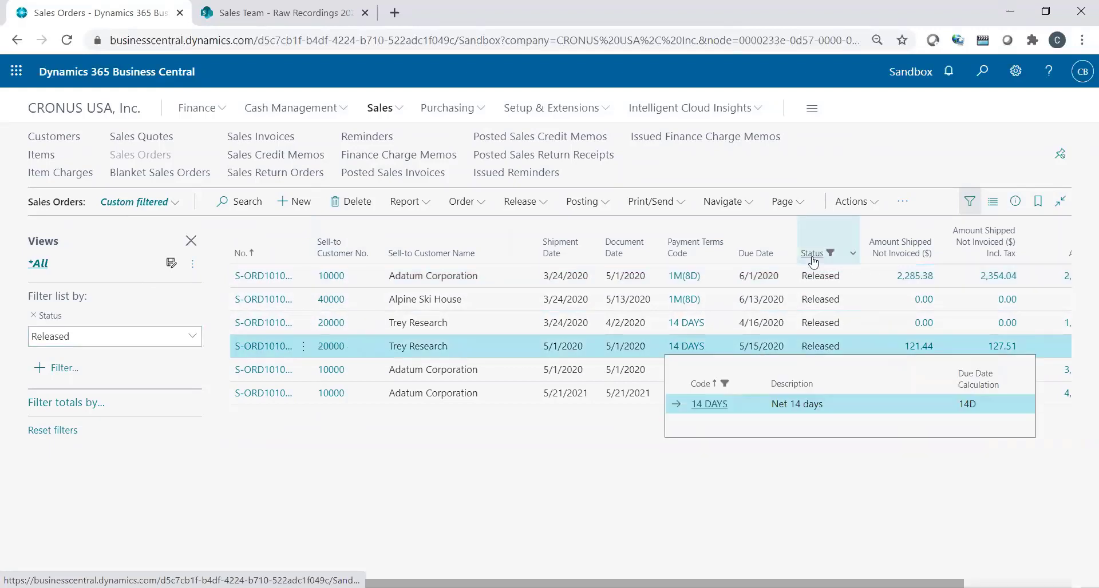
click(820, 334)
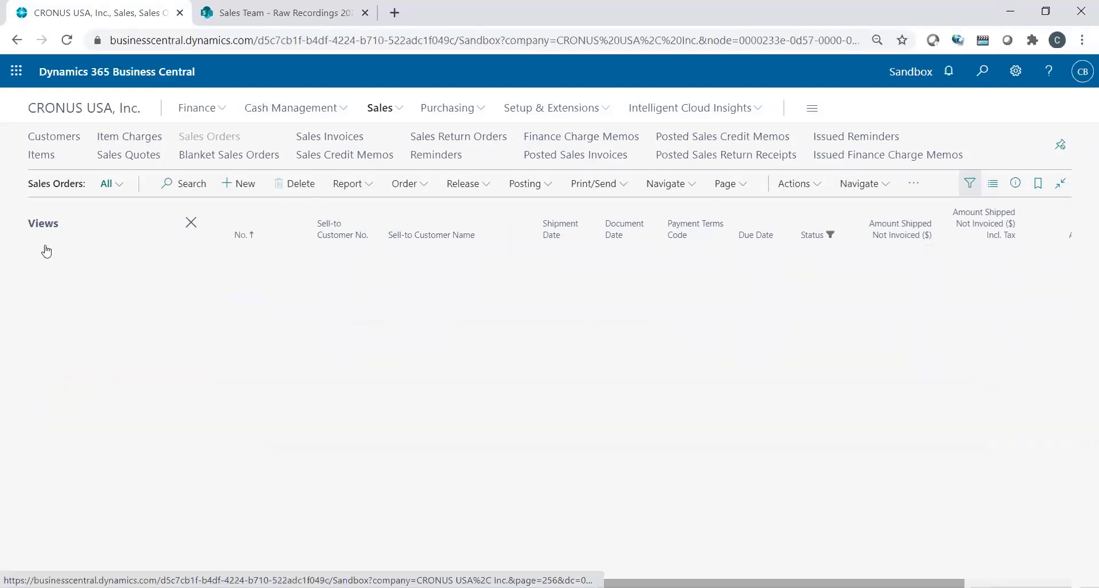
Step: Remove the Status Released filter and sort Sales Orders by Status, Open first
click(190, 223)
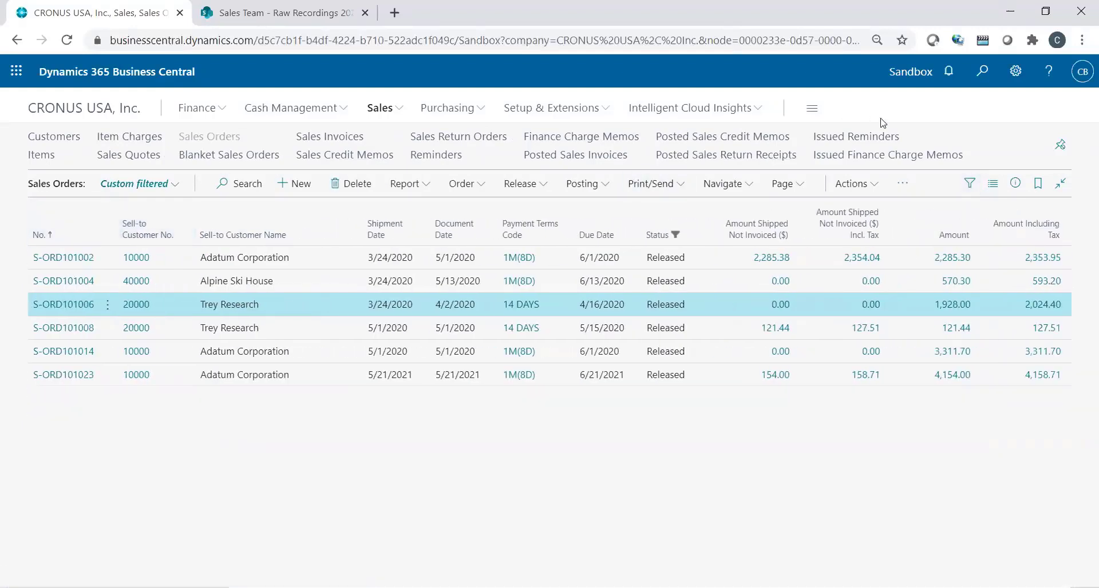
click(968, 183)
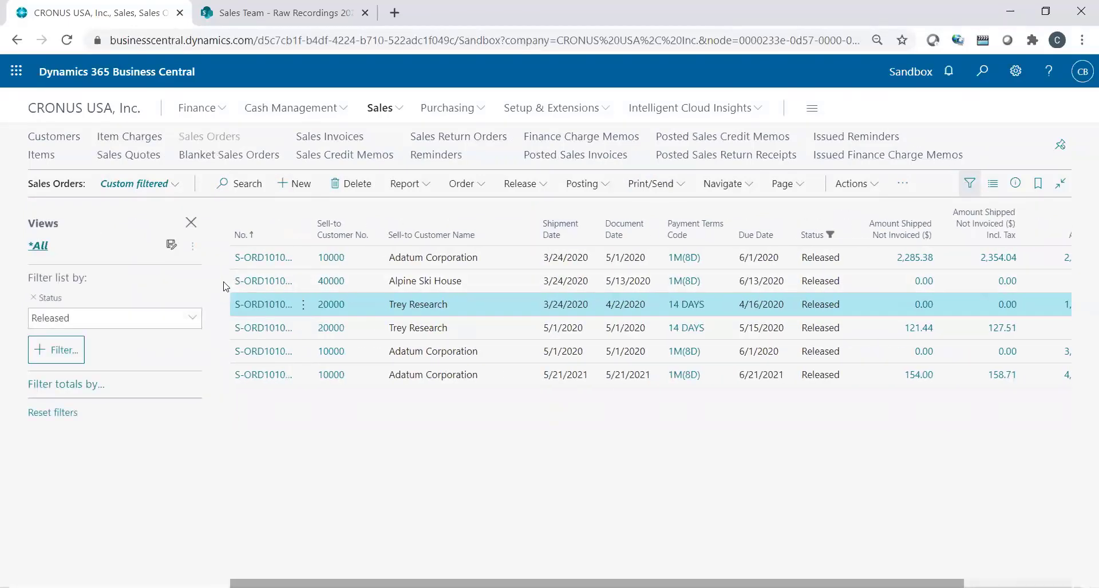
click(193, 246)
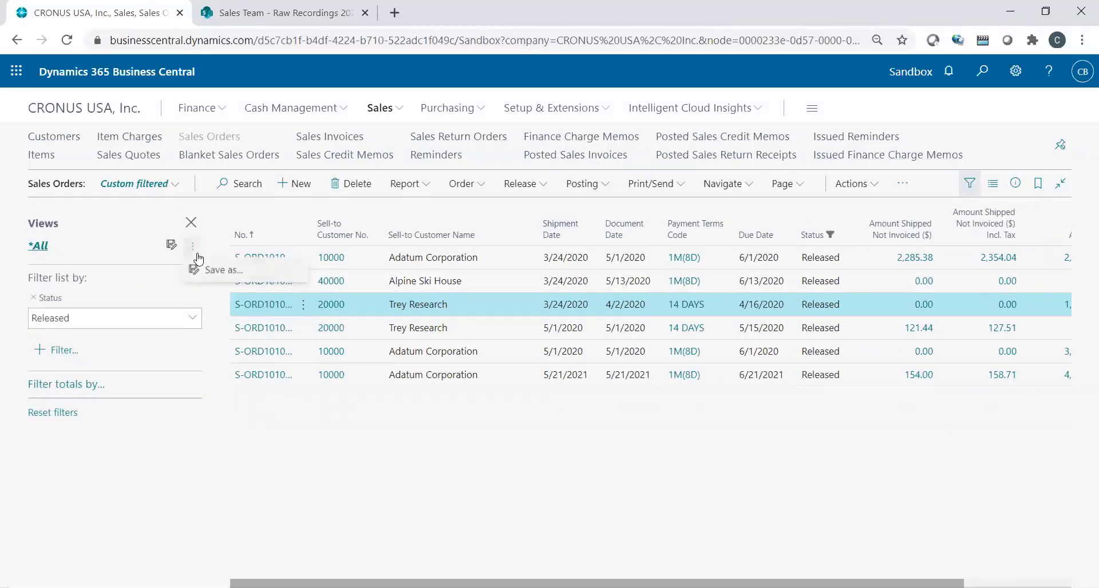
click(122, 306)
click(34, 298)
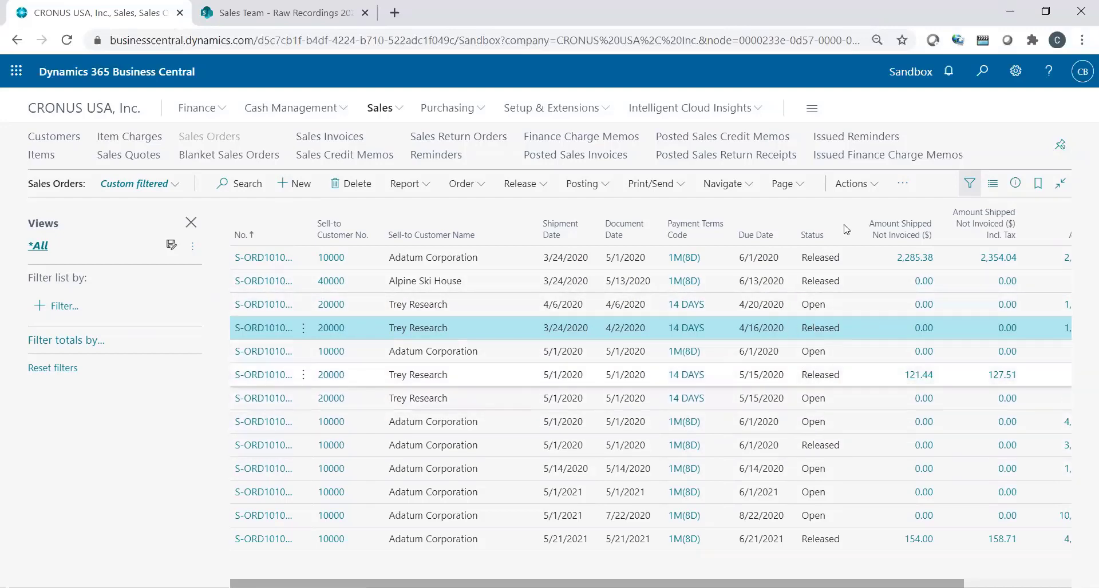
click(818, 241)
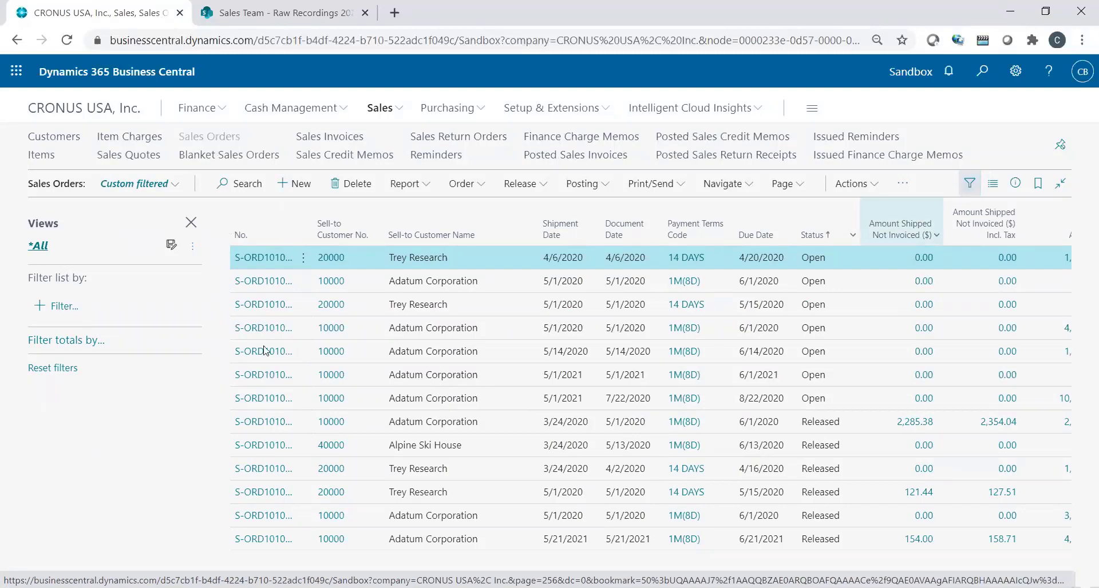
Step: Add a Status filter to Sales Orders, trying Released and Pending Approval, then keep only Open
click(45, 309)
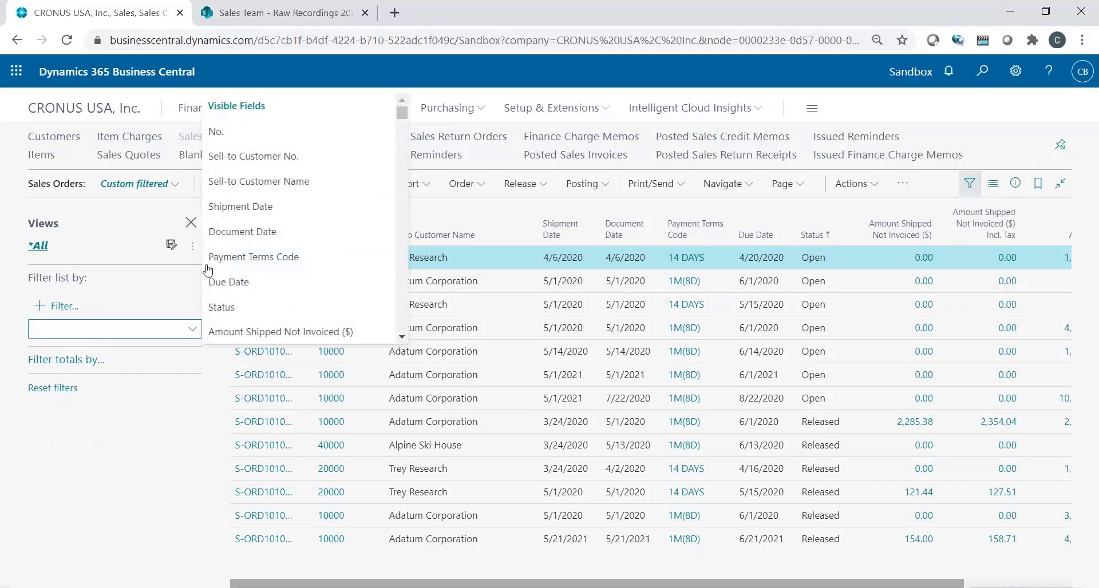
click(221, 308)
click(138, 321)
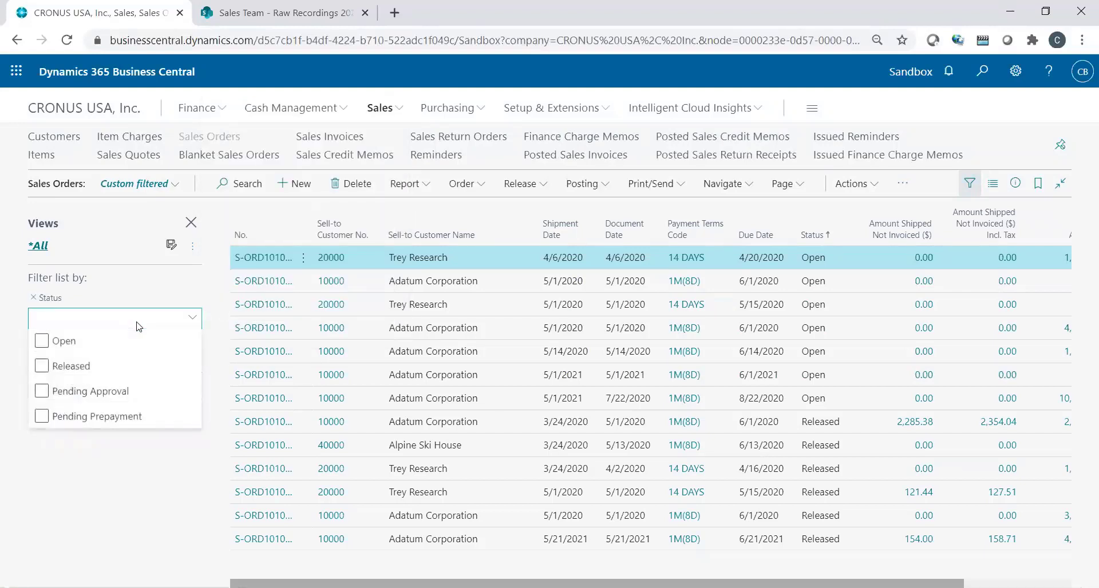
click(42, 367)
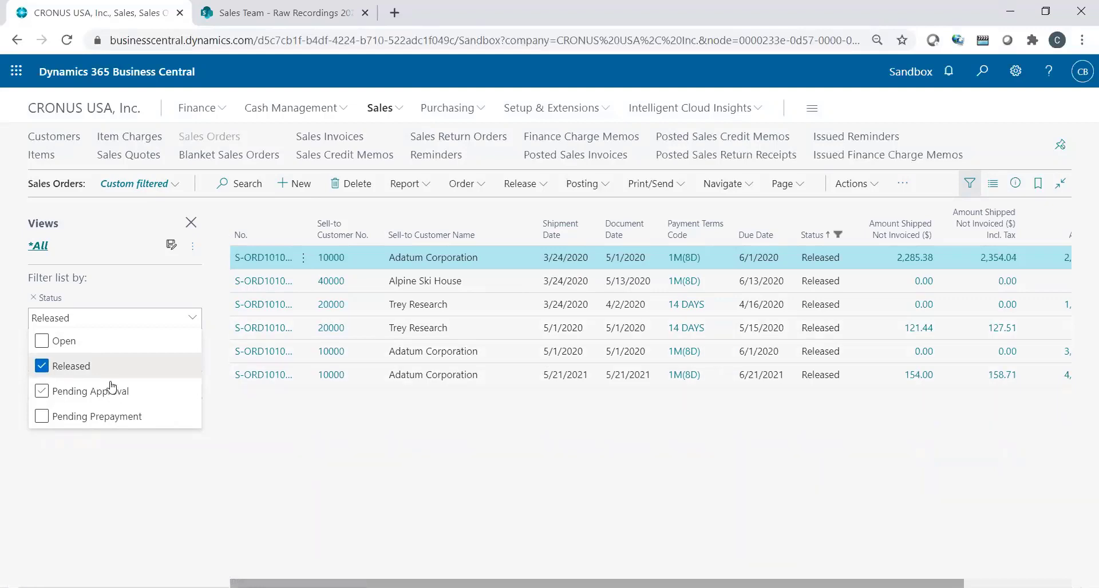
click(42, 367)
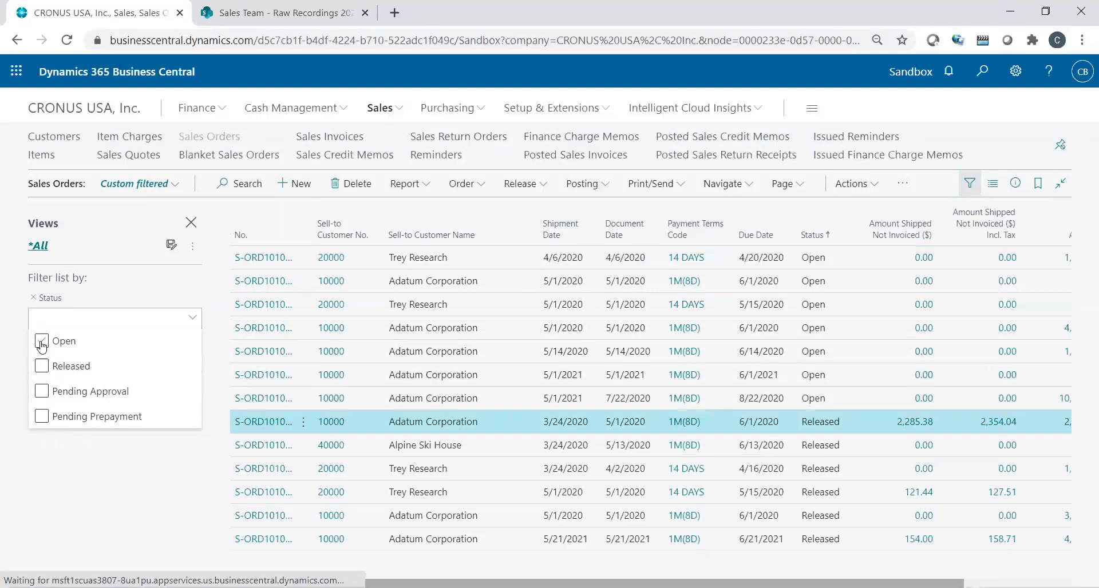
click(42, 342)
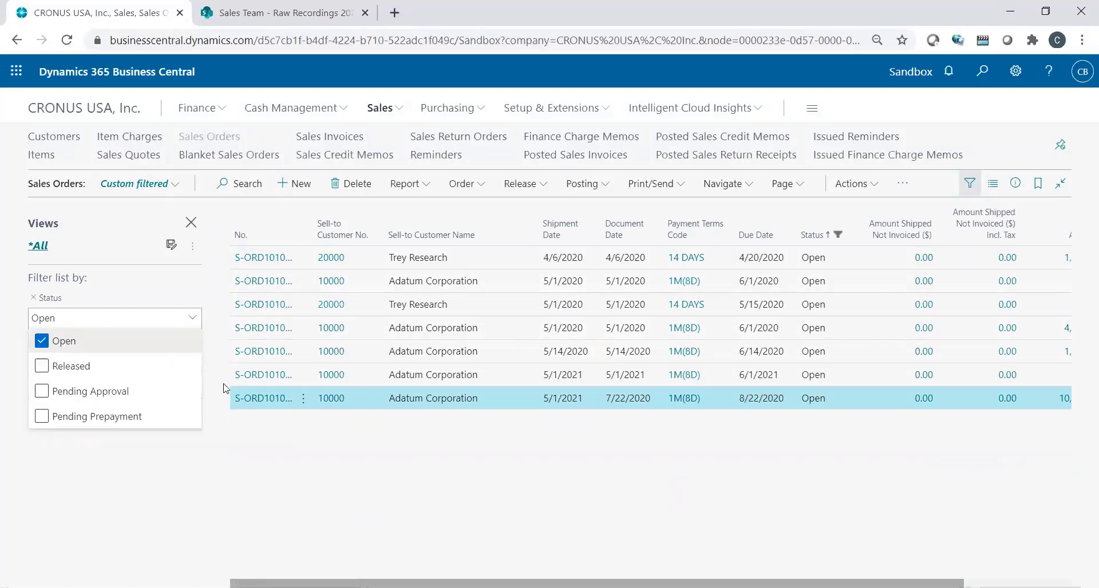
click(43, 342)
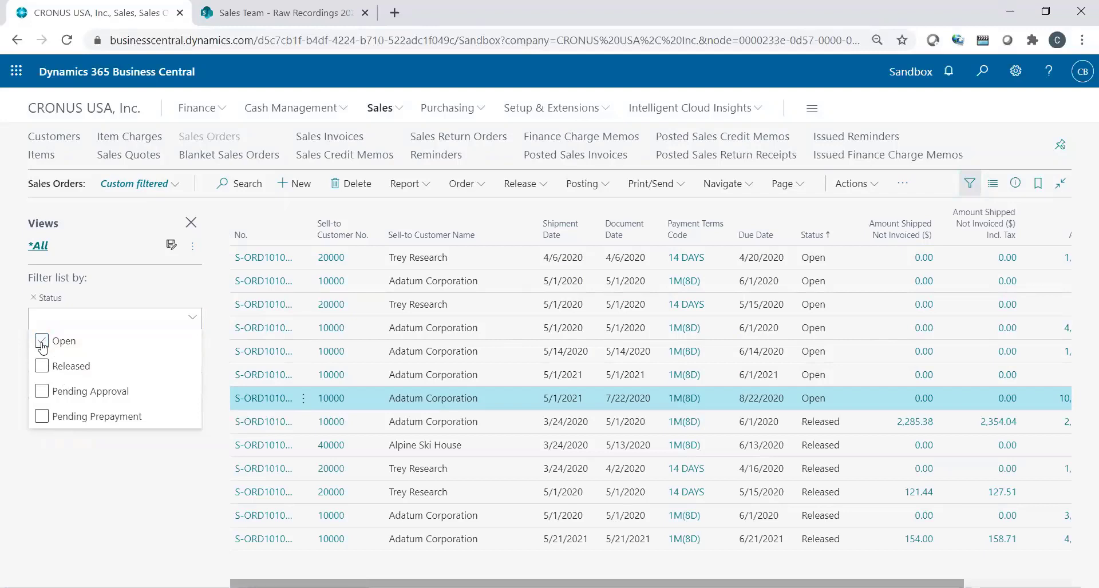
click(43, 392)
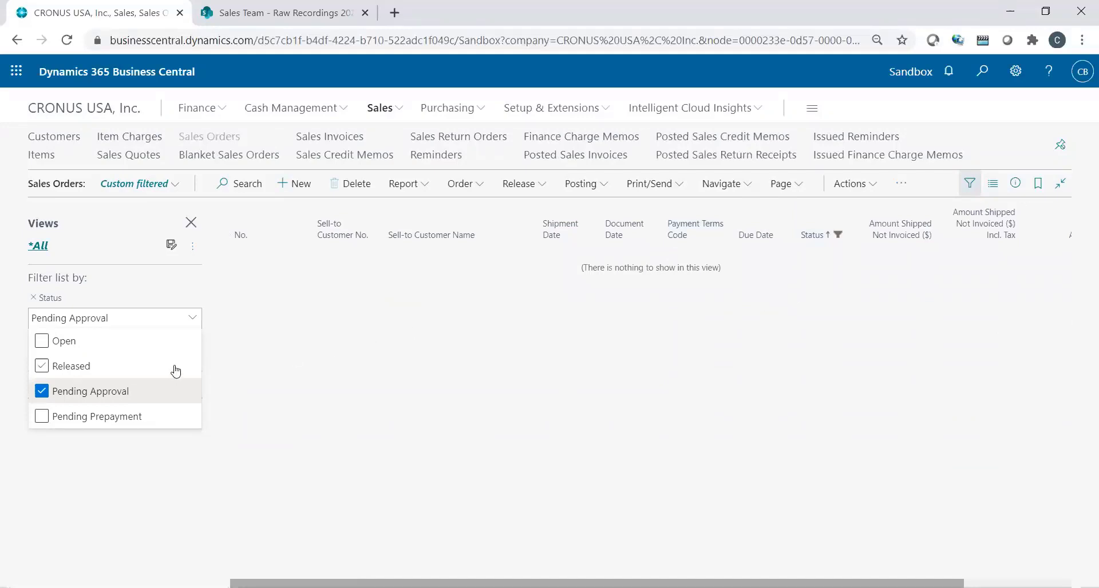
click(42, 342)
click(44, 393)
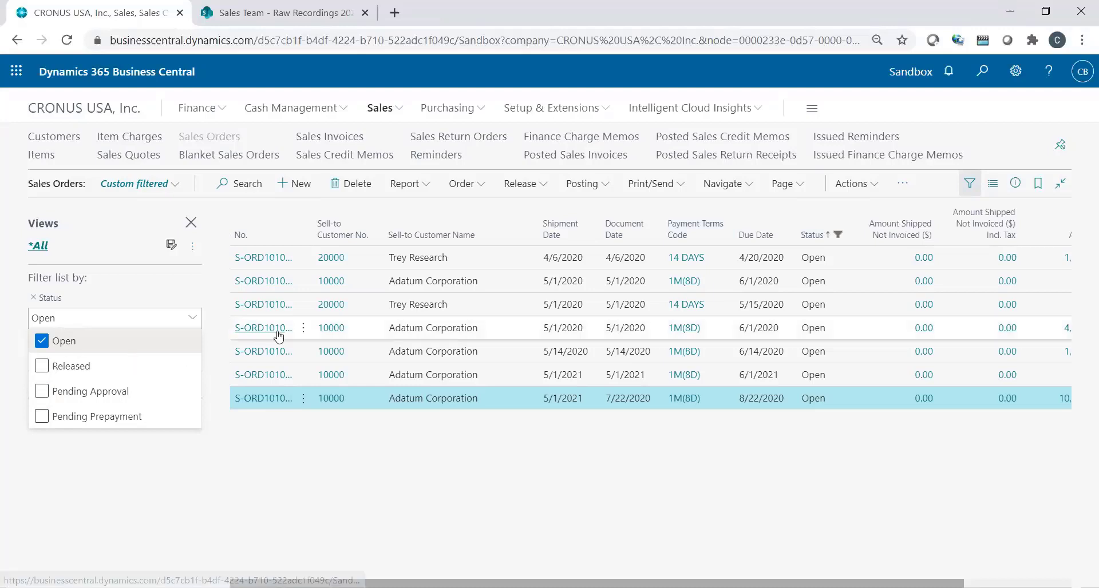
Step: Save the Open status filter as a new view named 'Open SO's'
click(171, 245)
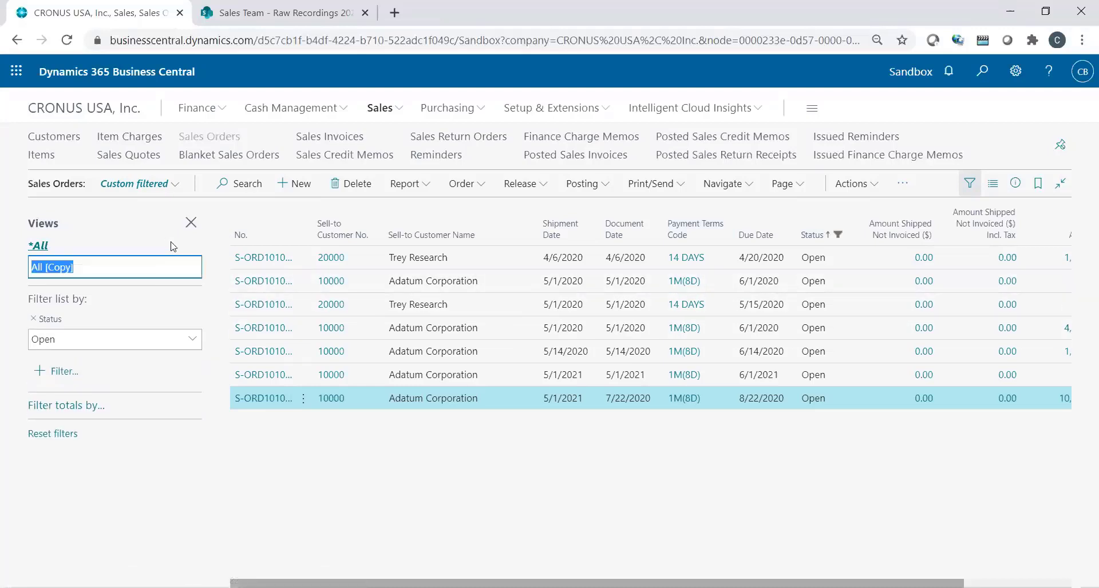
text(Open SO's)
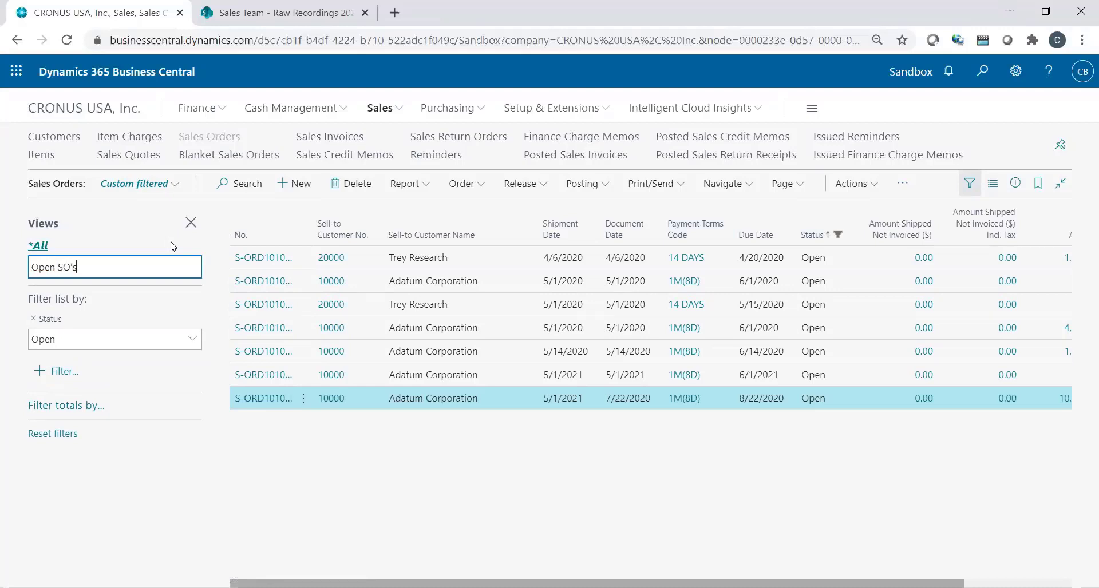
key(Return)
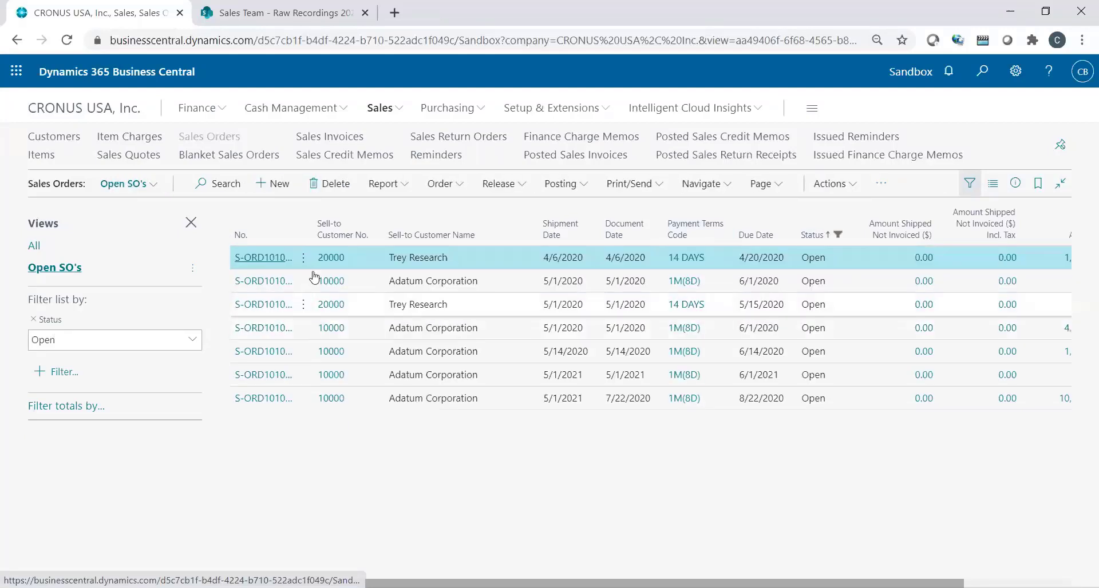
Step: Reopen Sales Orders from the home page and apply the saved 'Open SO's' view
click(81, 116)
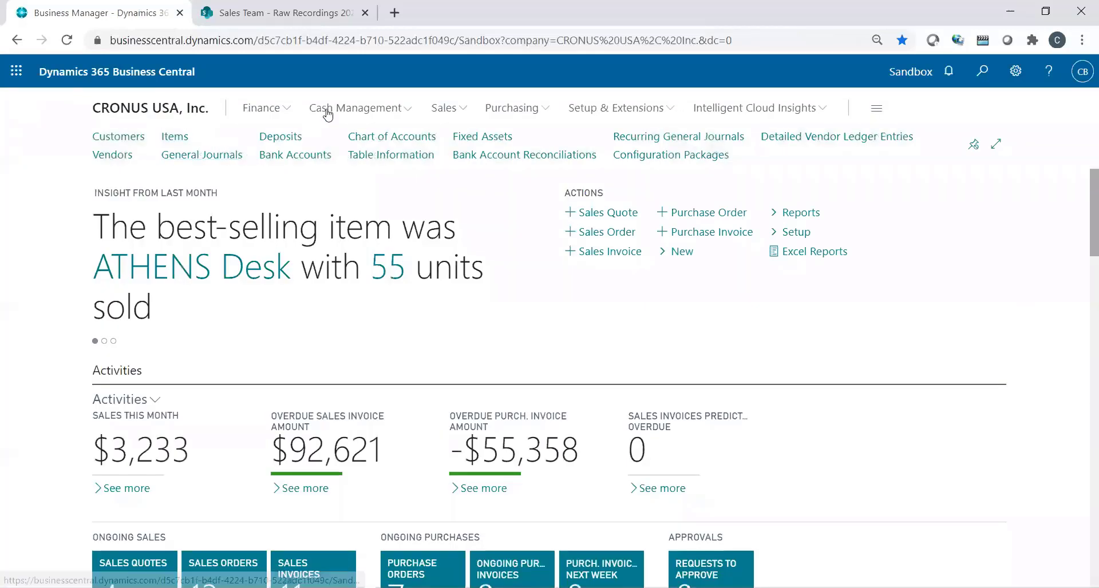
click(446, 108)
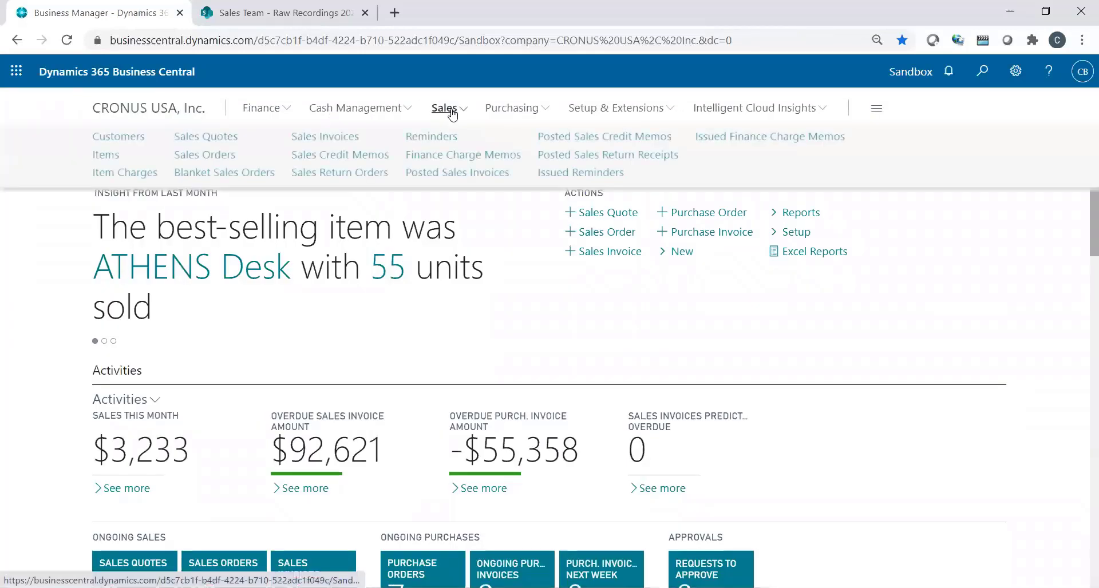
click(218, 155)
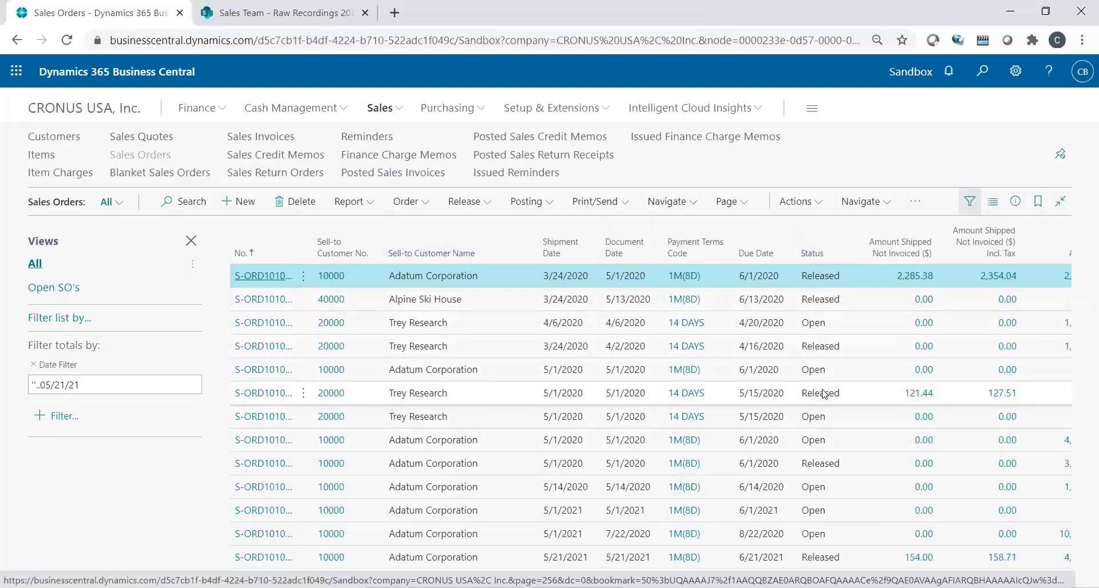
click(67, 289)
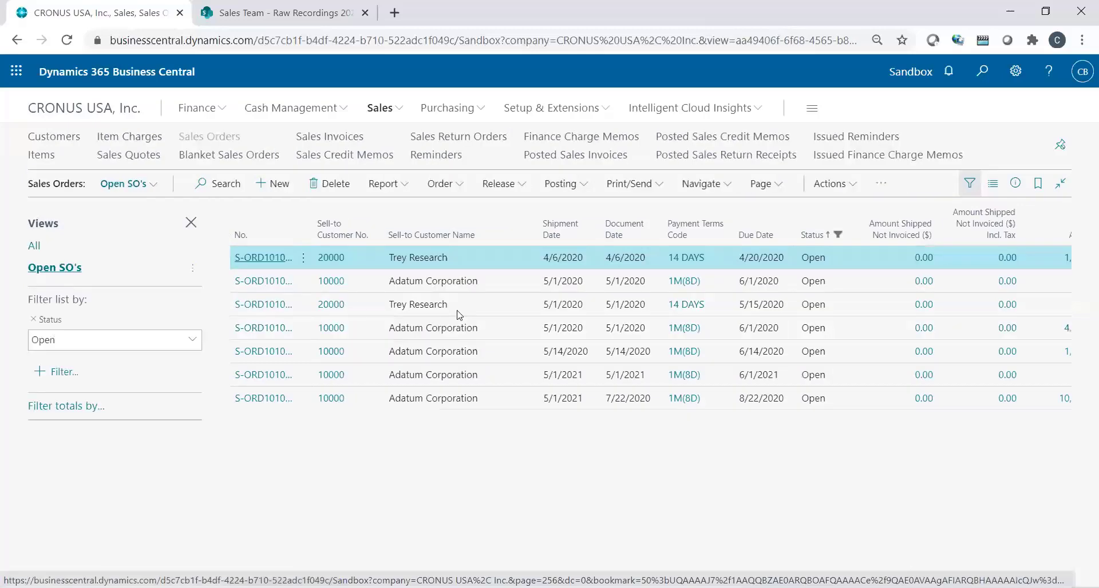